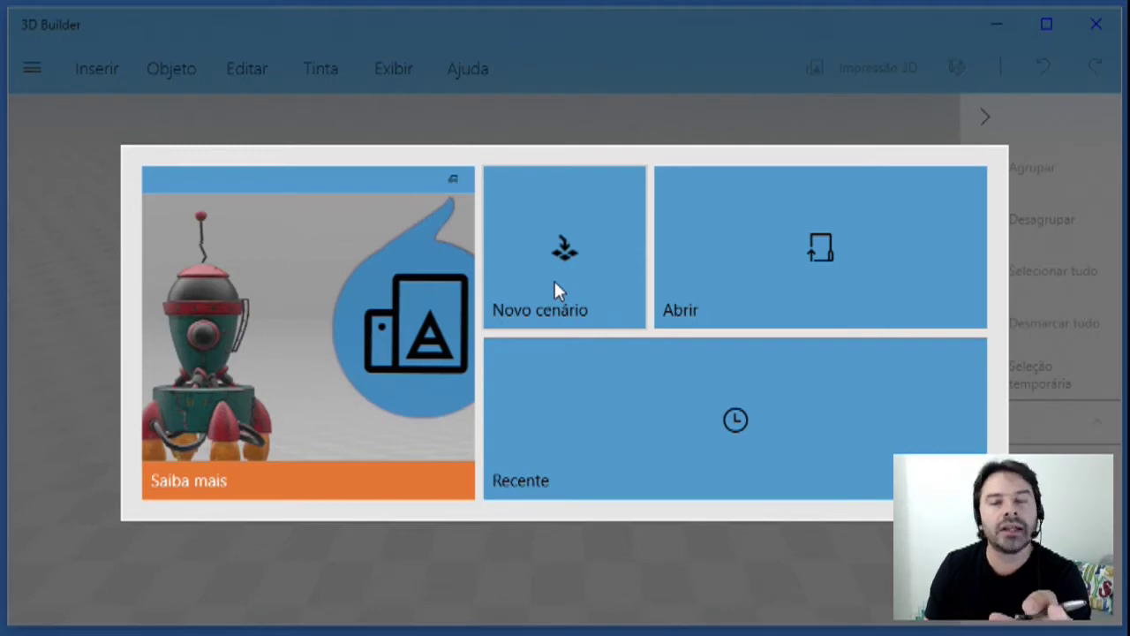
Step: Insert a cube into a new scene and move it sideways to about -22.78 mm
click(554, 281)
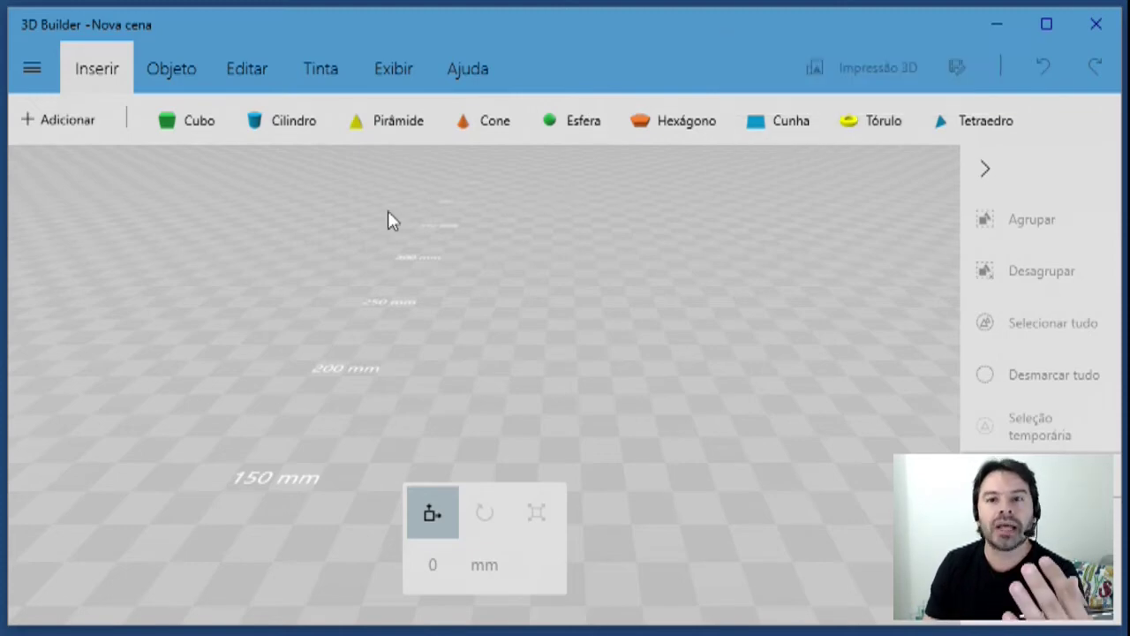
click(172, 130)
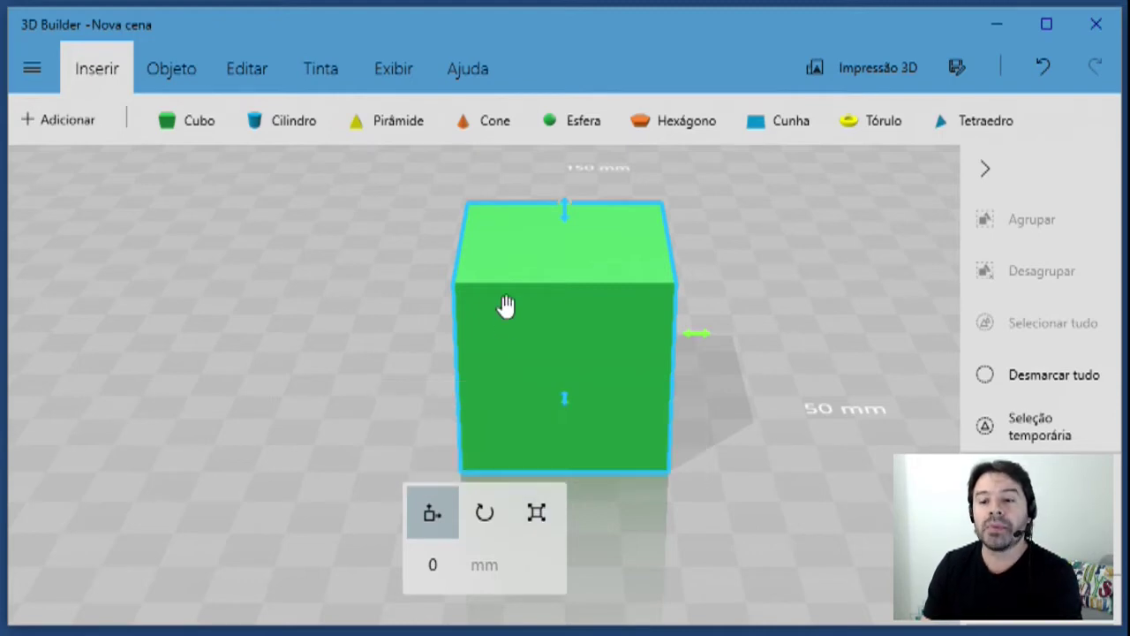
drag(695, 334, 501, 333)
mouse_move(350, 398)
mouse_down()
mouse_move(321, 515)
mouse_move(352, 402)
mouse_up()
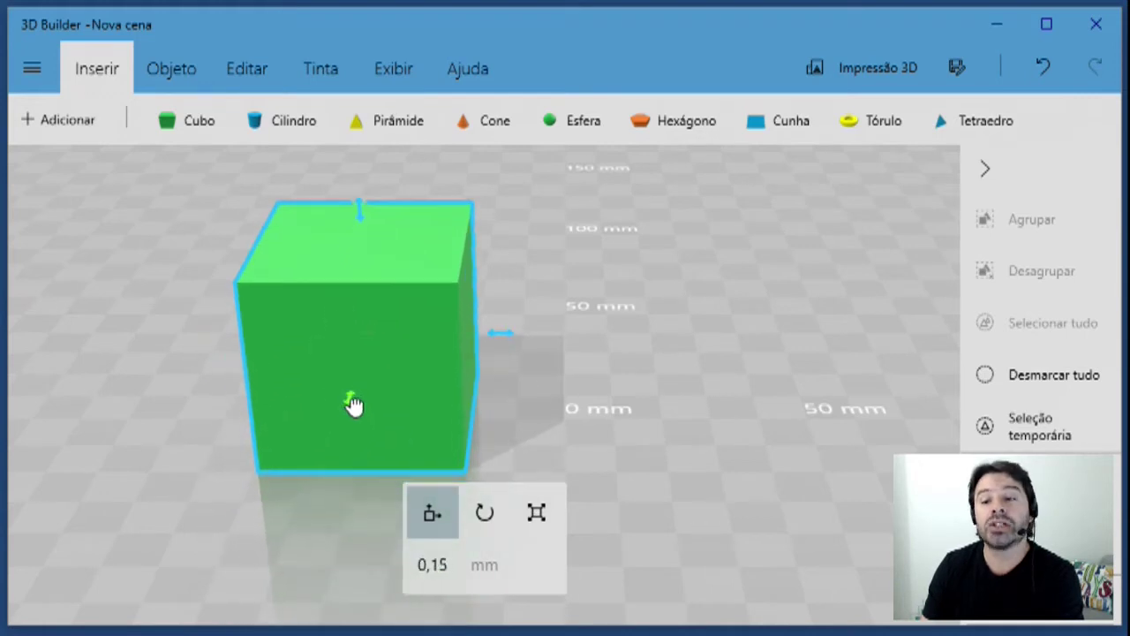
drag(505, 331, 585, 335)
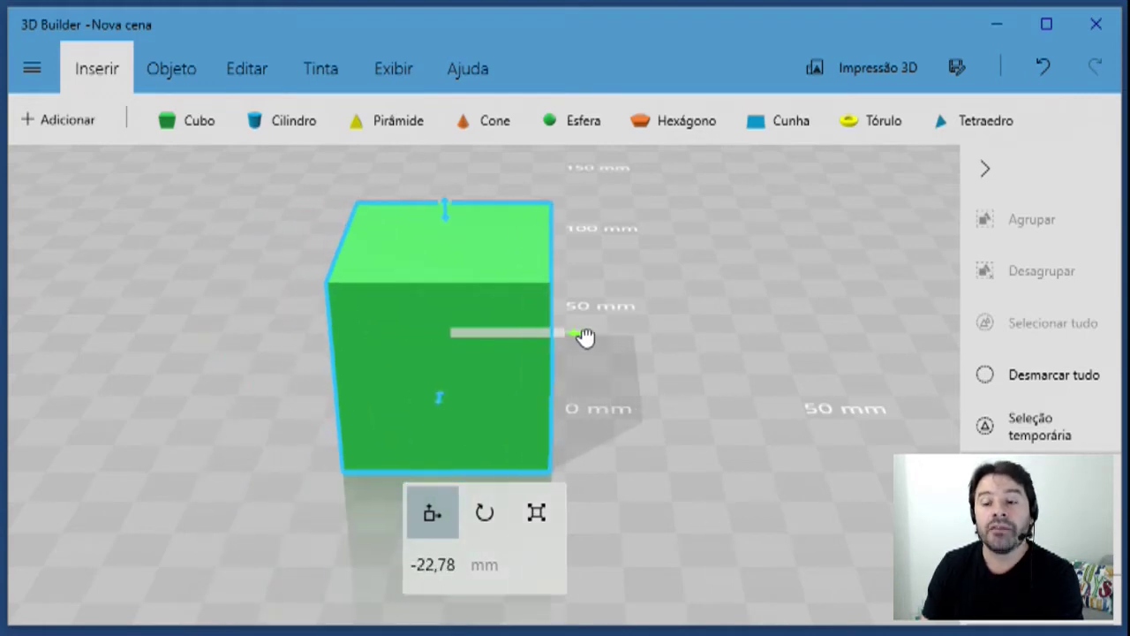
Step: Rotate the cube about two axes, the second by about 39 degrees, and scale it down proportionally to about 25.2 mm
click(485, 512)
drag(514, 376, 481, 391)
drag(601, 337, 513, 450)
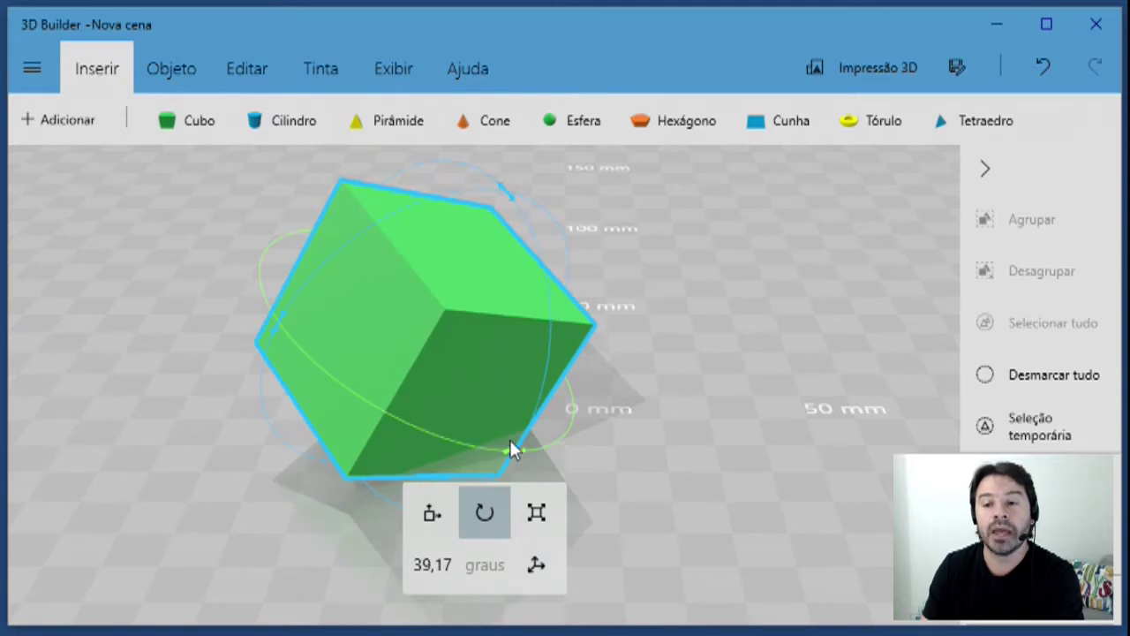
click(539, 516)
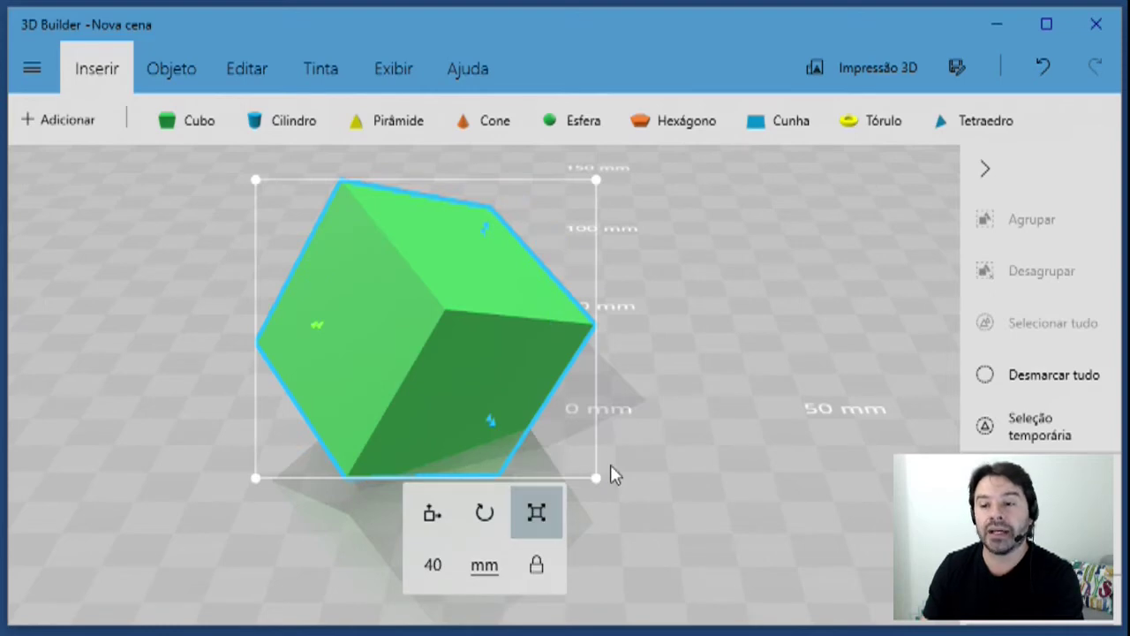
drag(598, 478, 538, 420)
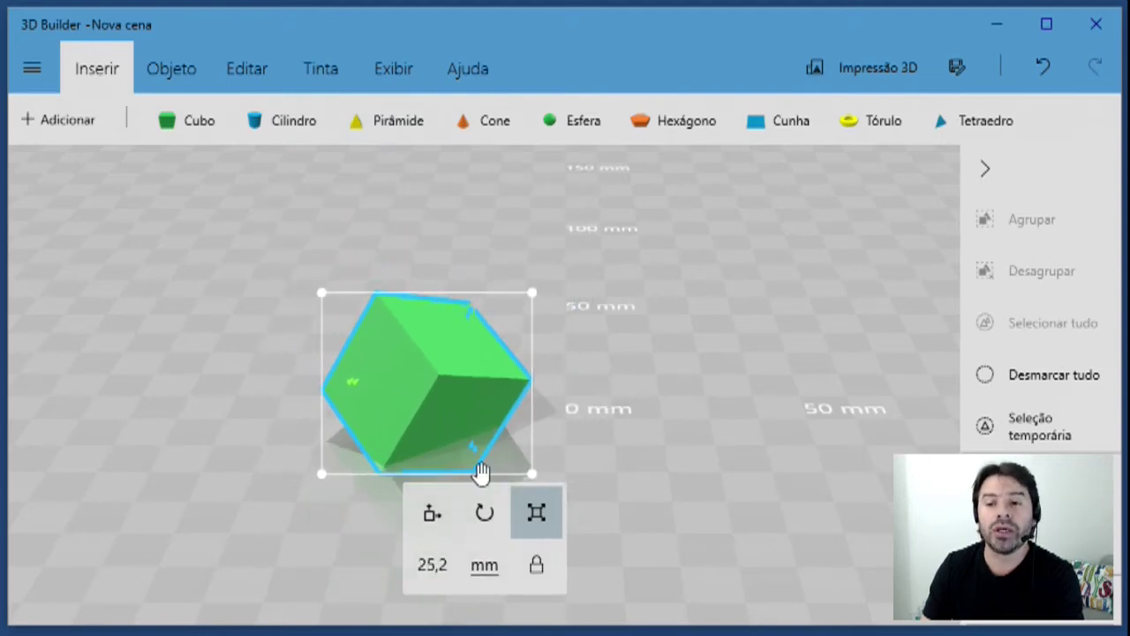
Step: Reposition the tilted cube on the floor and raise it to a height of about 25.84 mm
click(441, 511)
drag(440, 422, 494, 406)
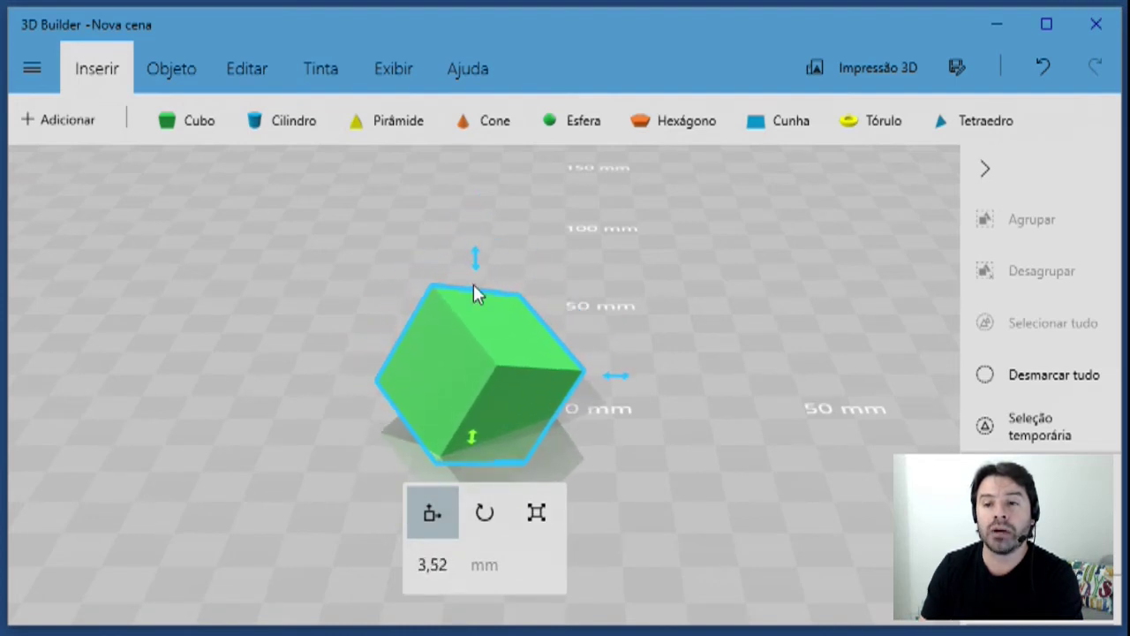
drag(477, 261, 481, 180)
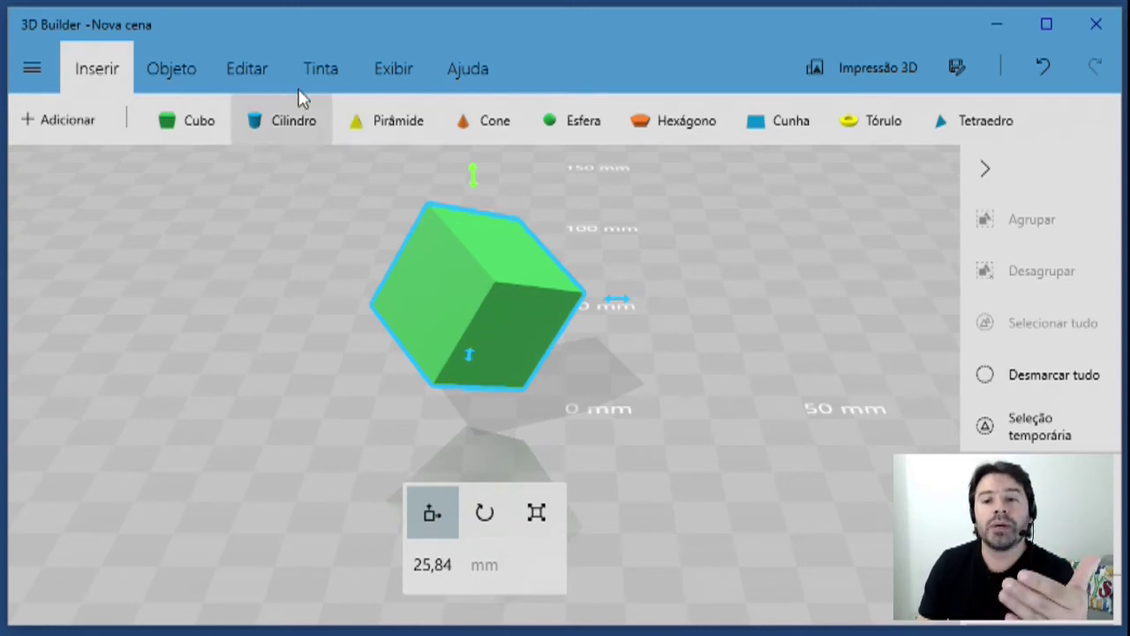
Step: Duplicate the tilted cube and move the original sideways, away from the copy, to about 0.06 mm
click(183, 67)
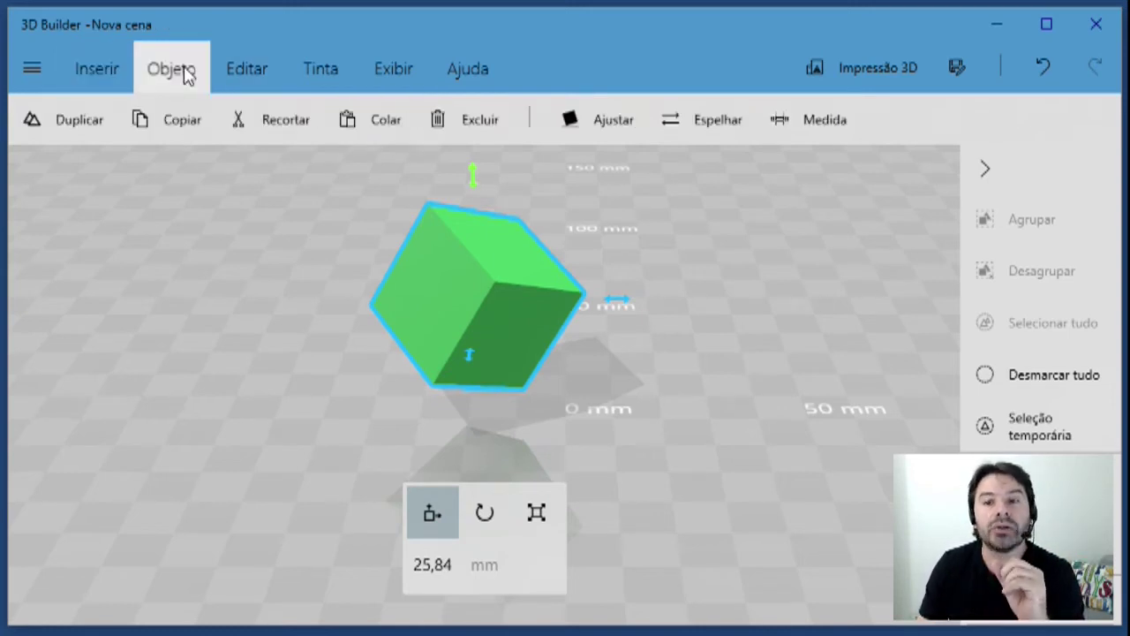
click(93, 122)
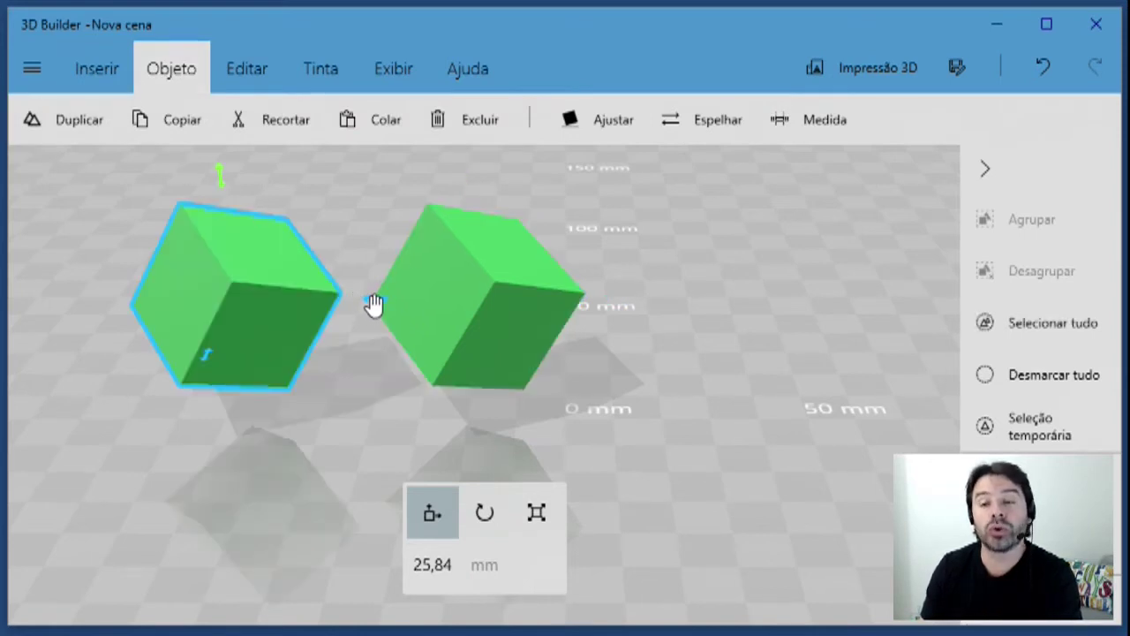
click(442, 300)
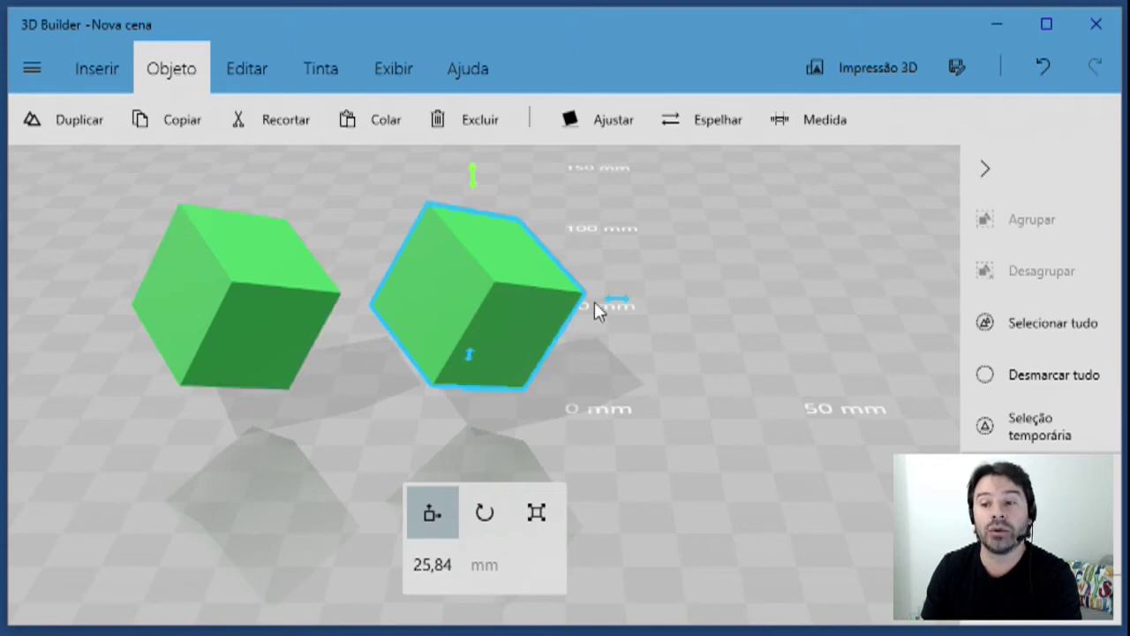
drag(621, 309, 709, 312)
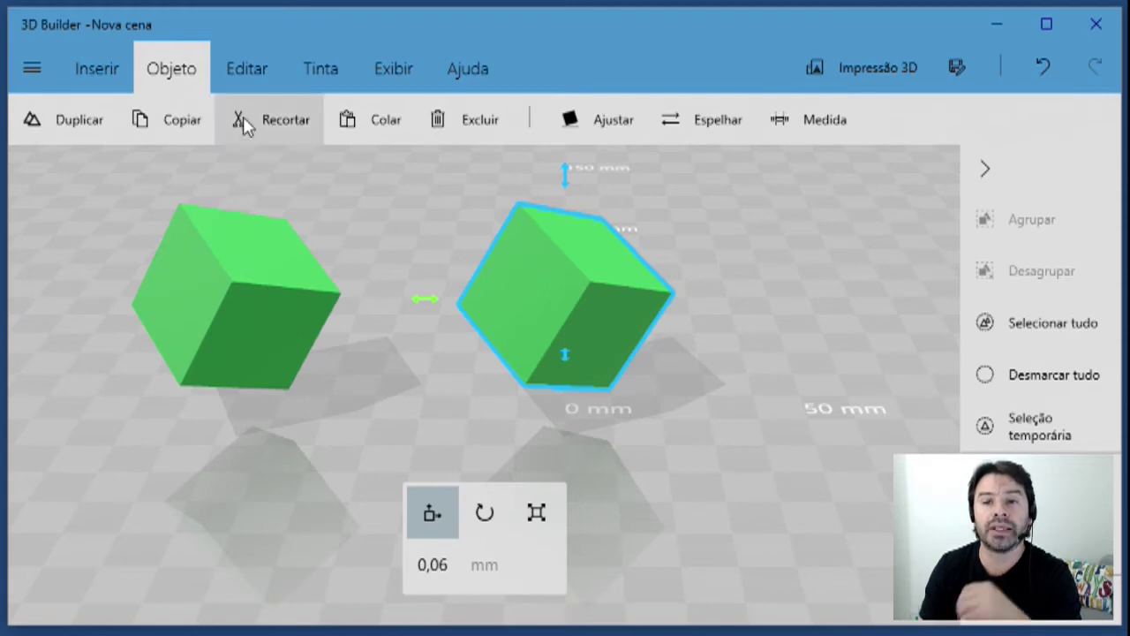
Step: Smooth the original cube with the smoothness at its maximum
click(244, 79)
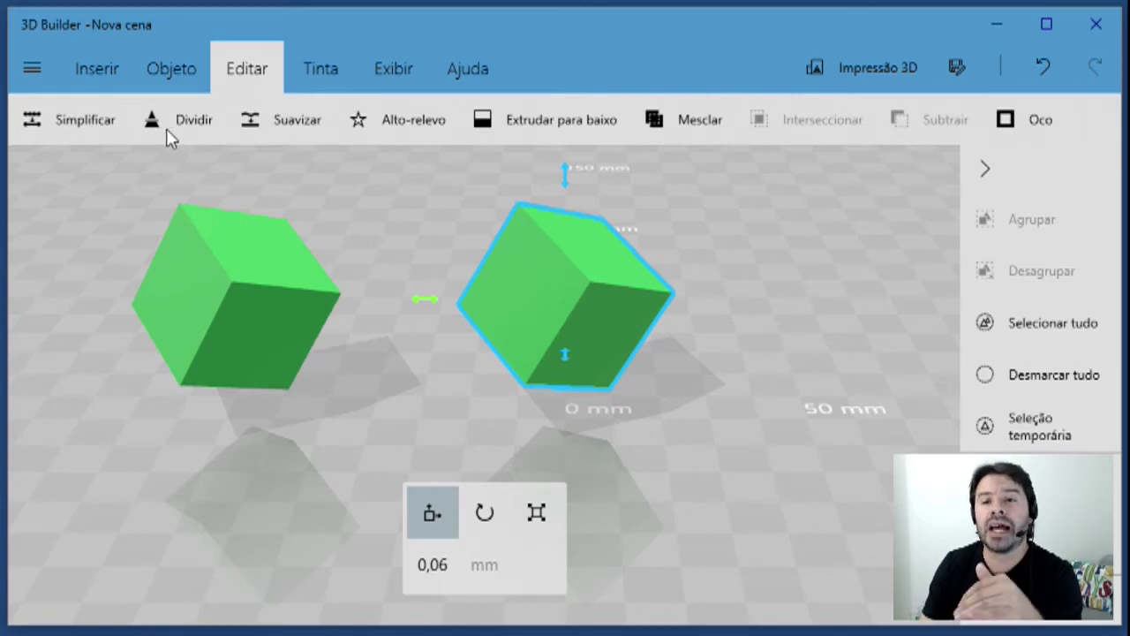
click(271, 126)
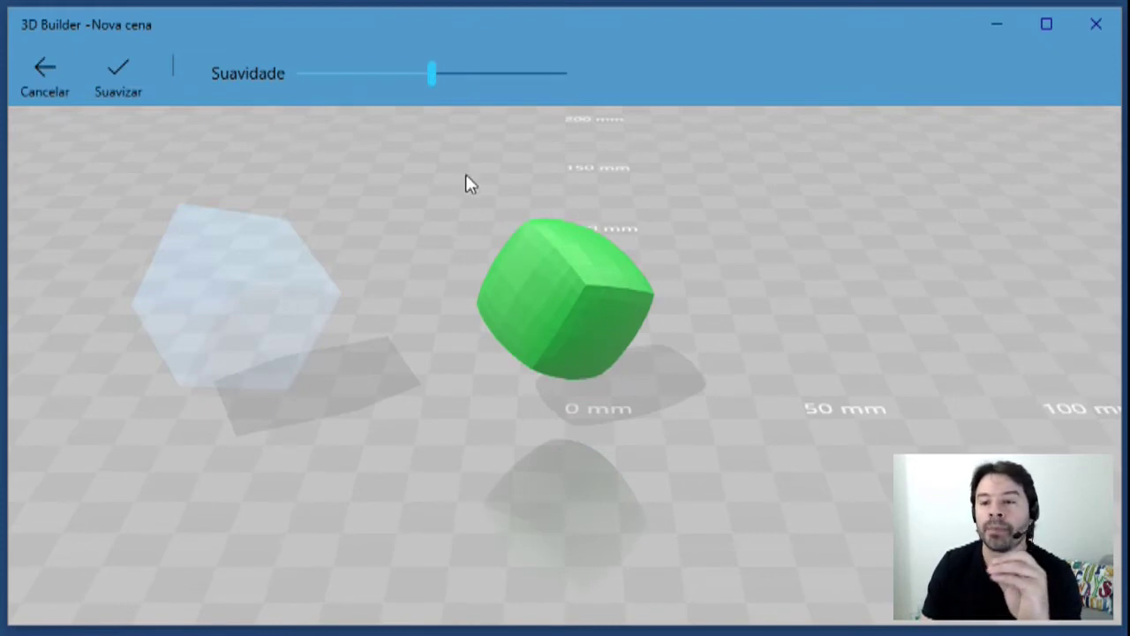
drag(433, 78, 608, 93)
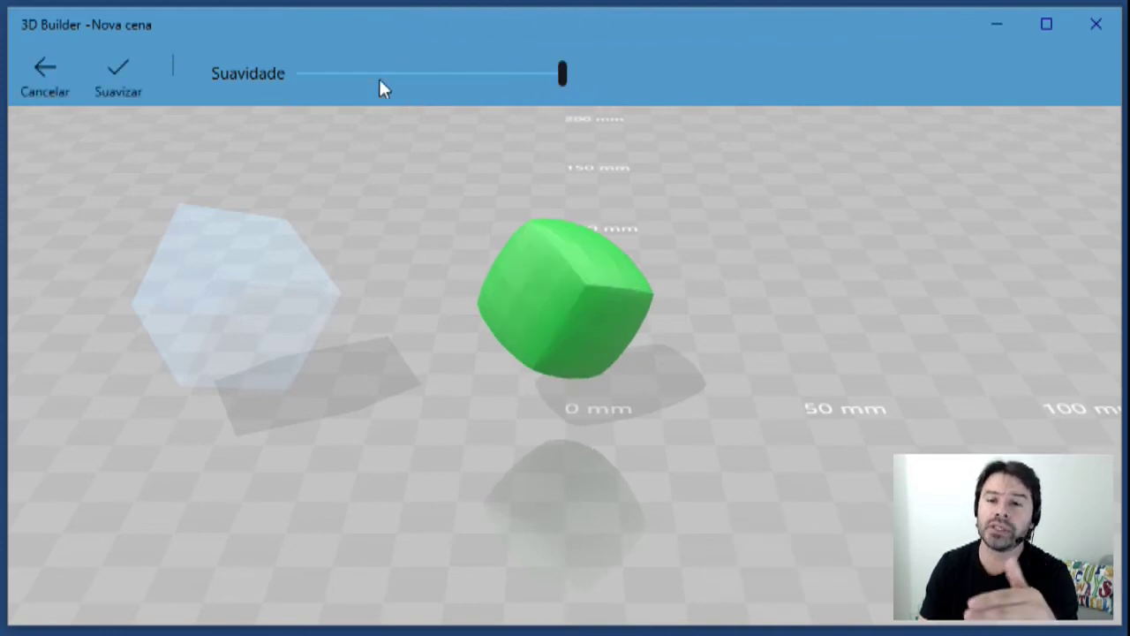
click(126, 83)
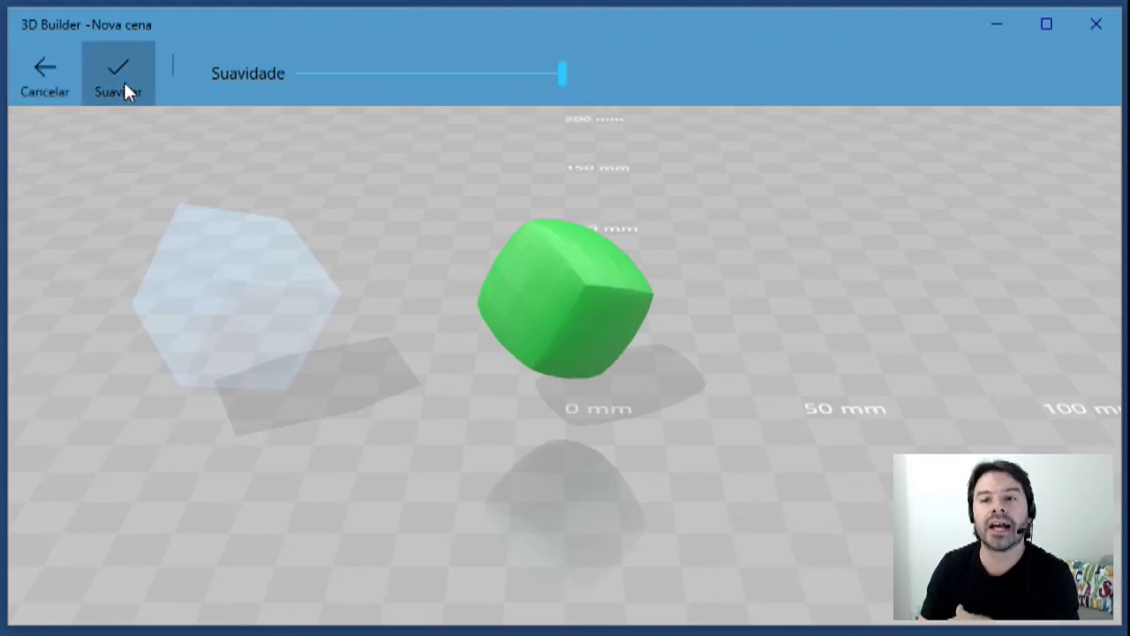
Step: Split the smoothed cube with a horizontal plane at 0 mm offset, keeping only the upper part
click(296, 325)
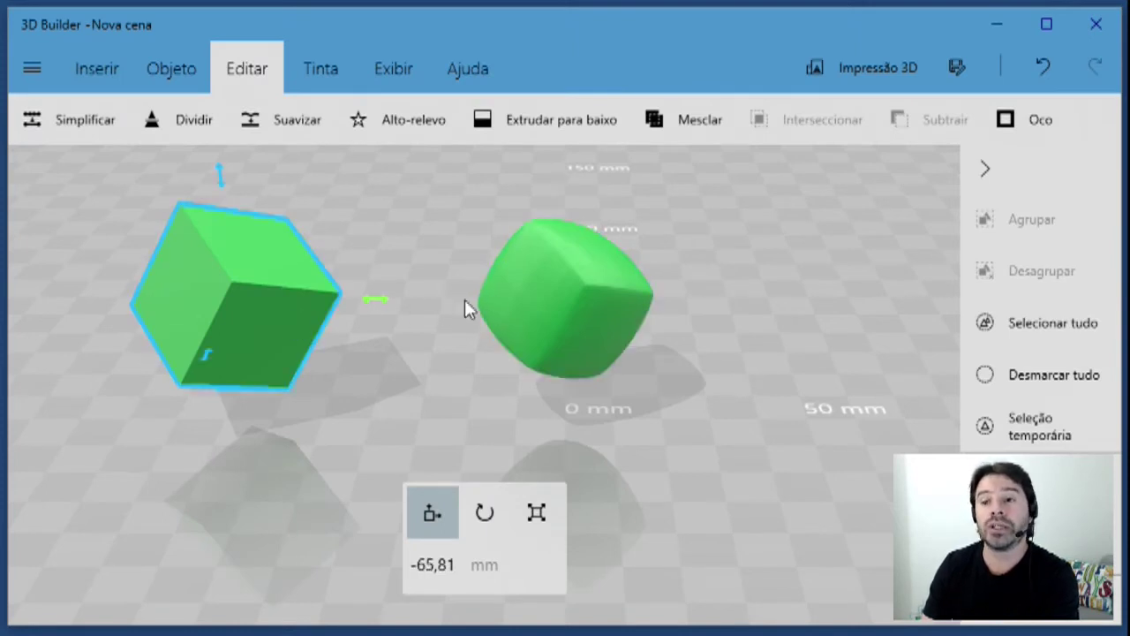
click(546, 306)
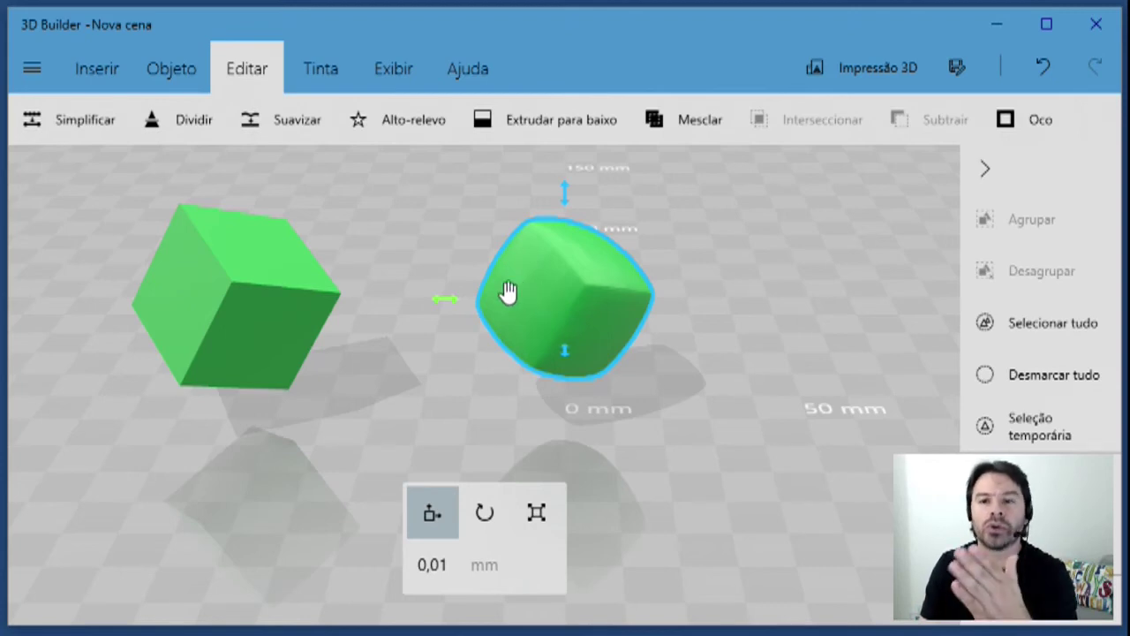
click(184, 119)
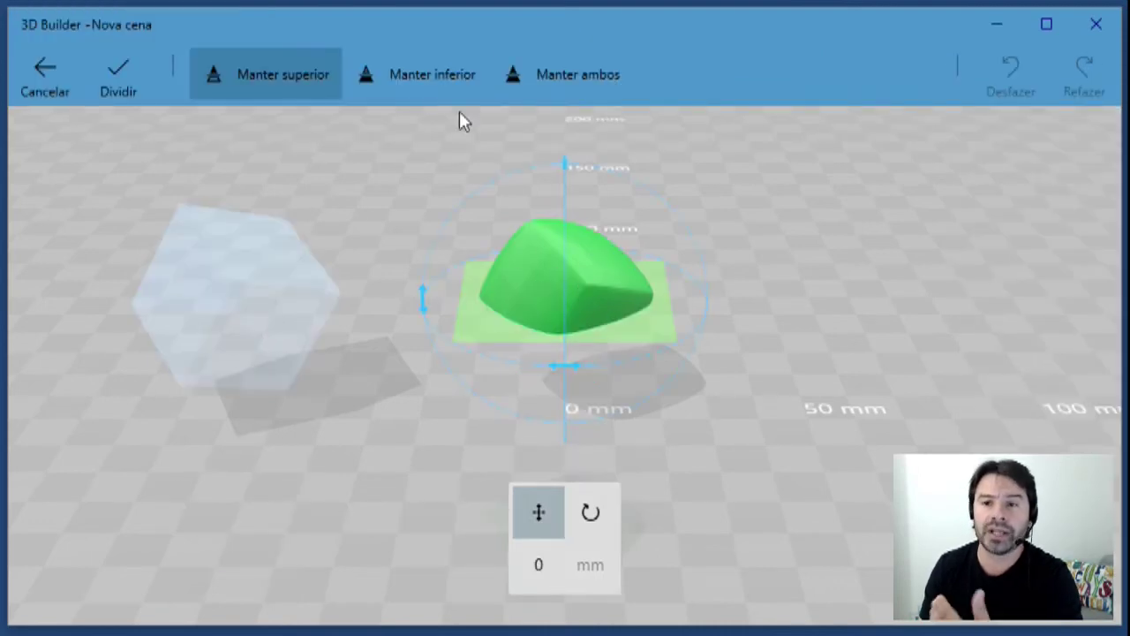
click(407, 79)
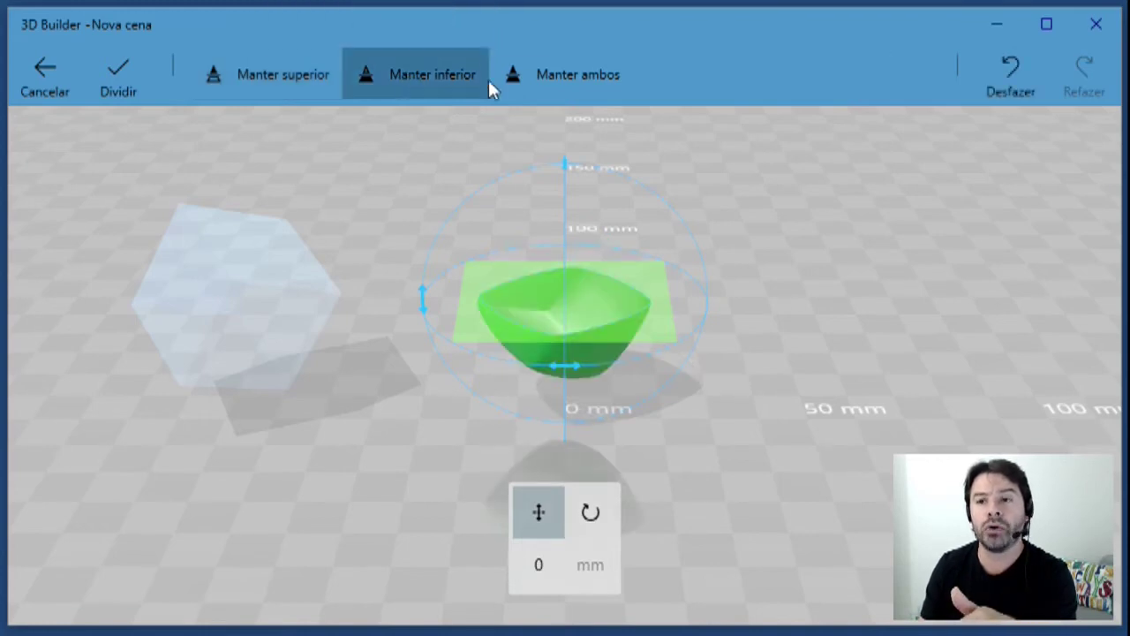
click(553, 87)
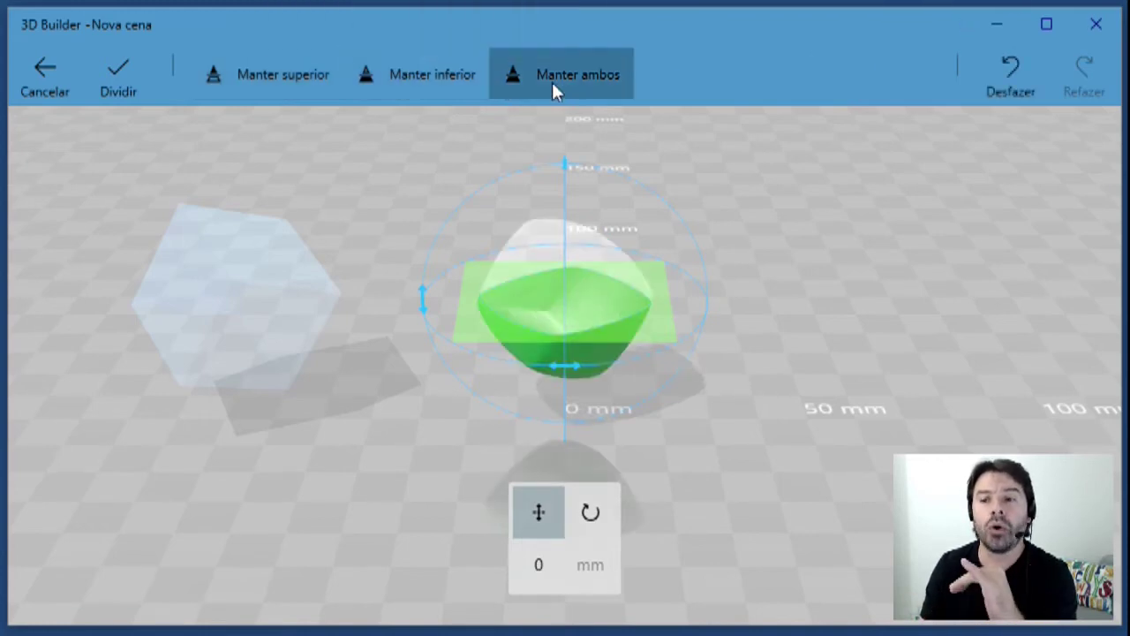
click(425, 91)
click(303, 79)
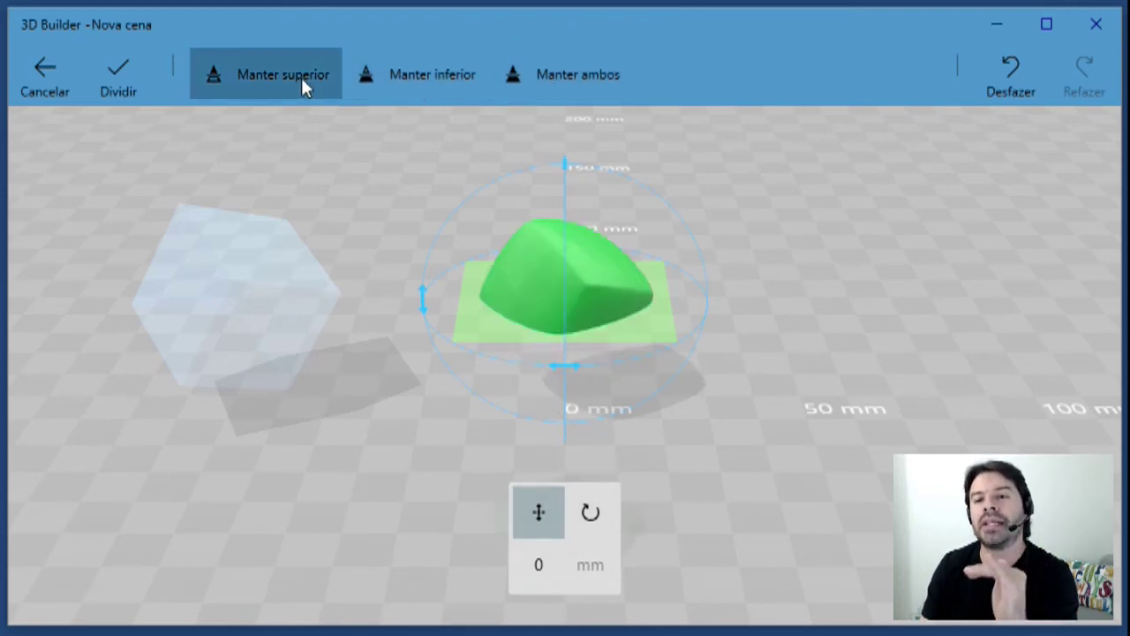
click(123, 70)
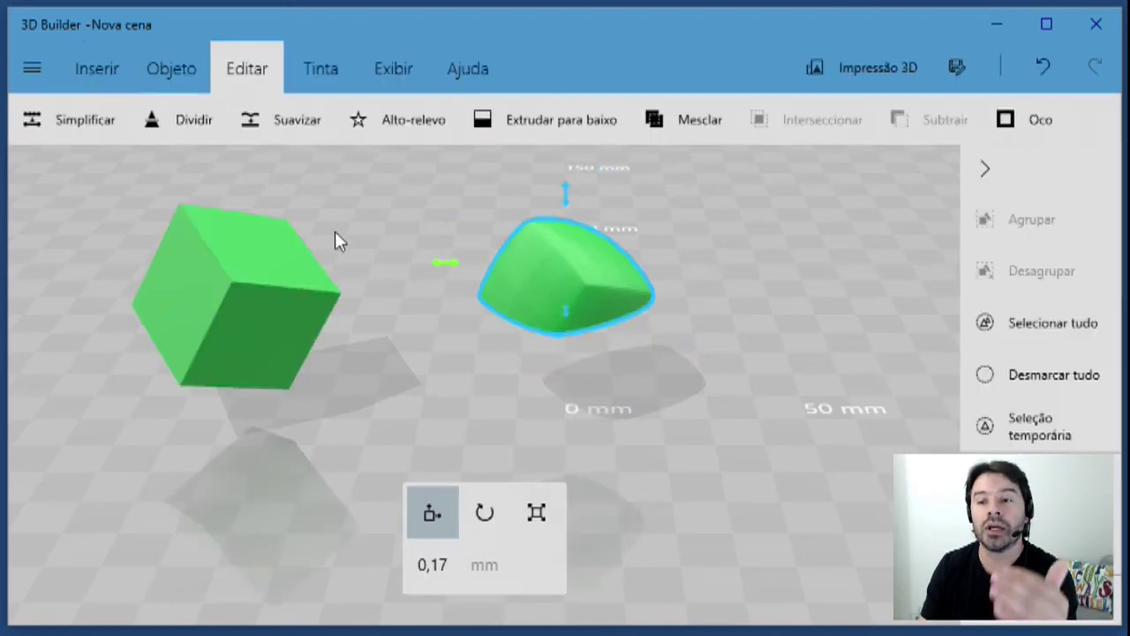
Step: Paint the remaining upper part of the smoothed cube with the standard bright red color
click(270, 311)
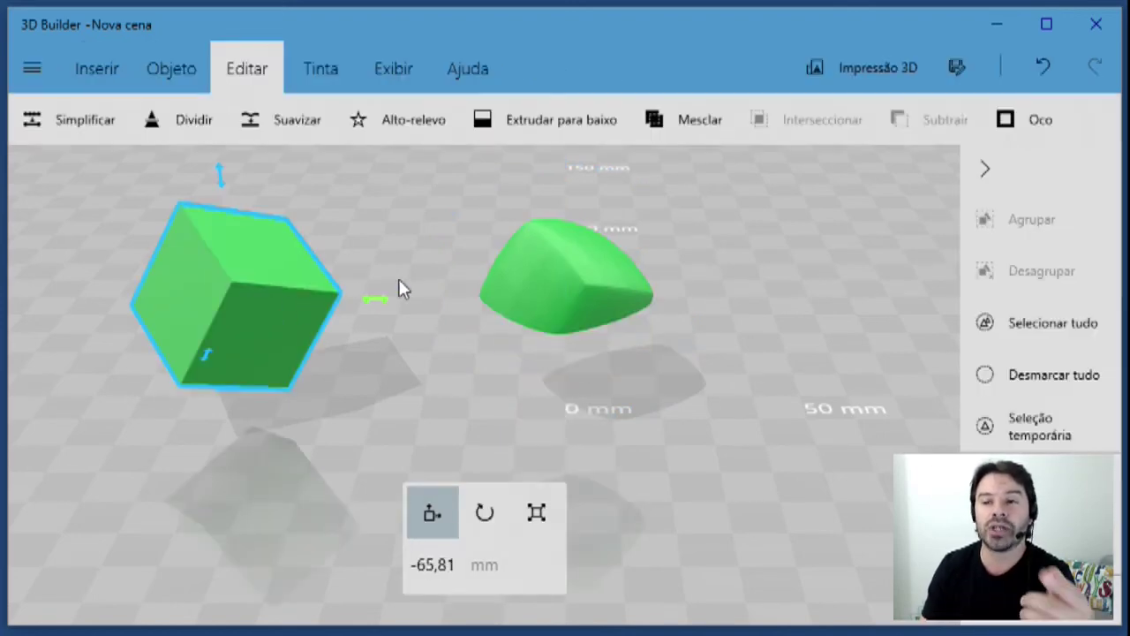
click(550, 286)
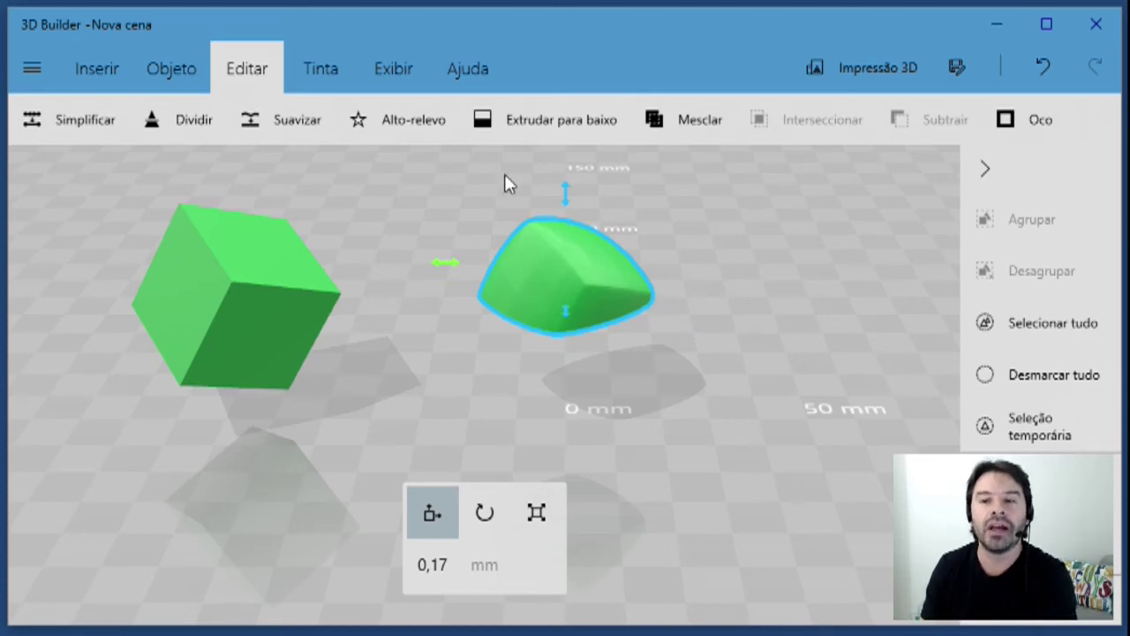
click(324, 74)
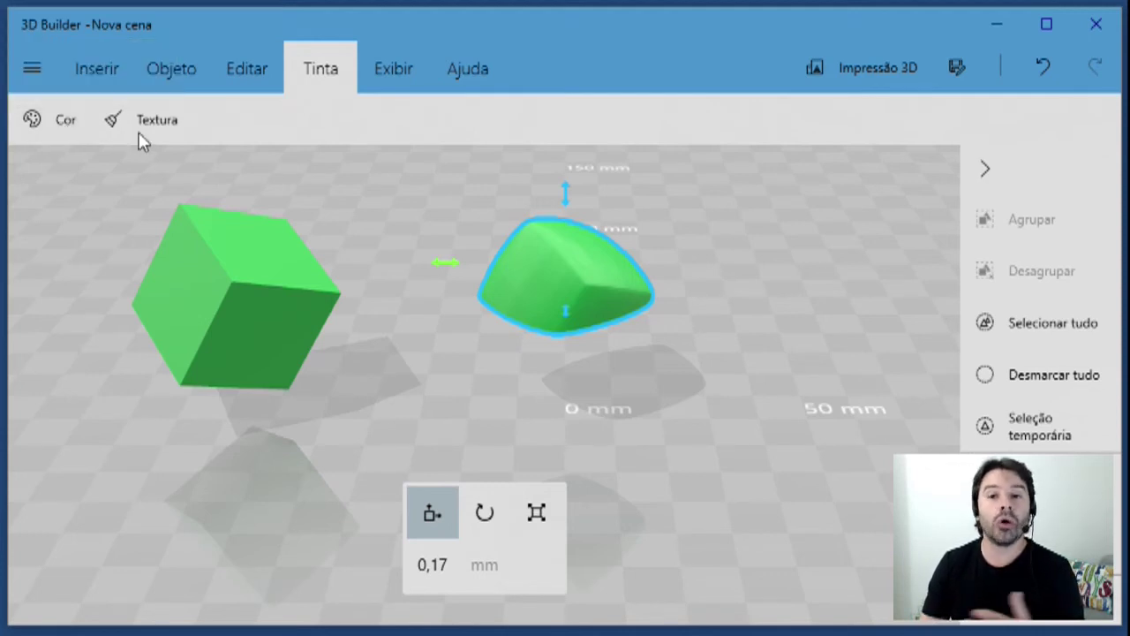
click(53, 120)
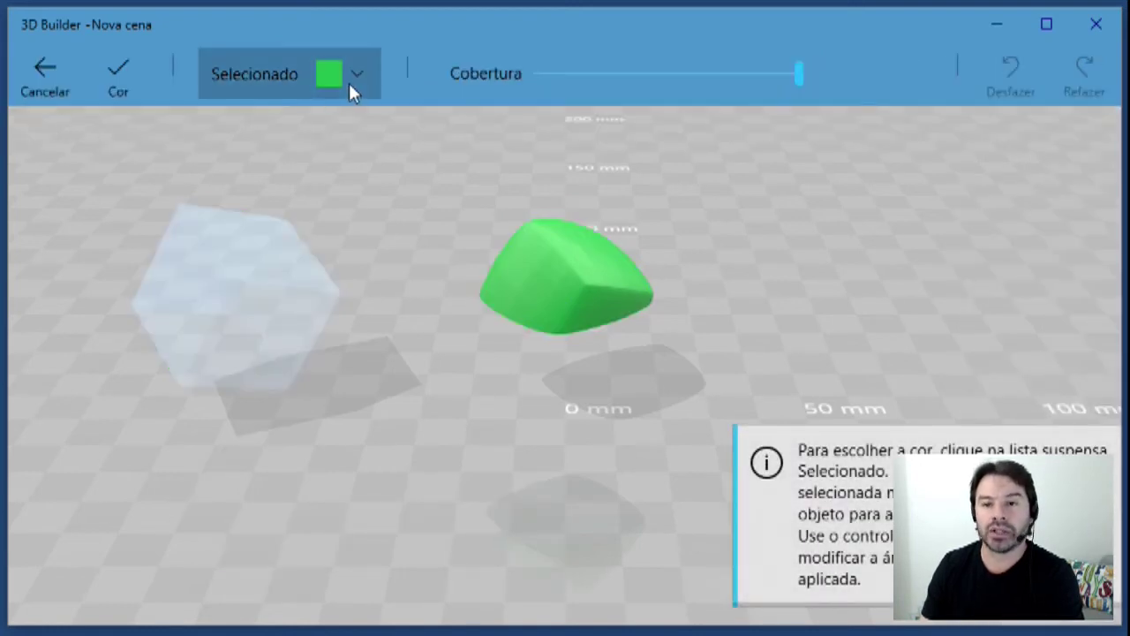
click(351, 85)
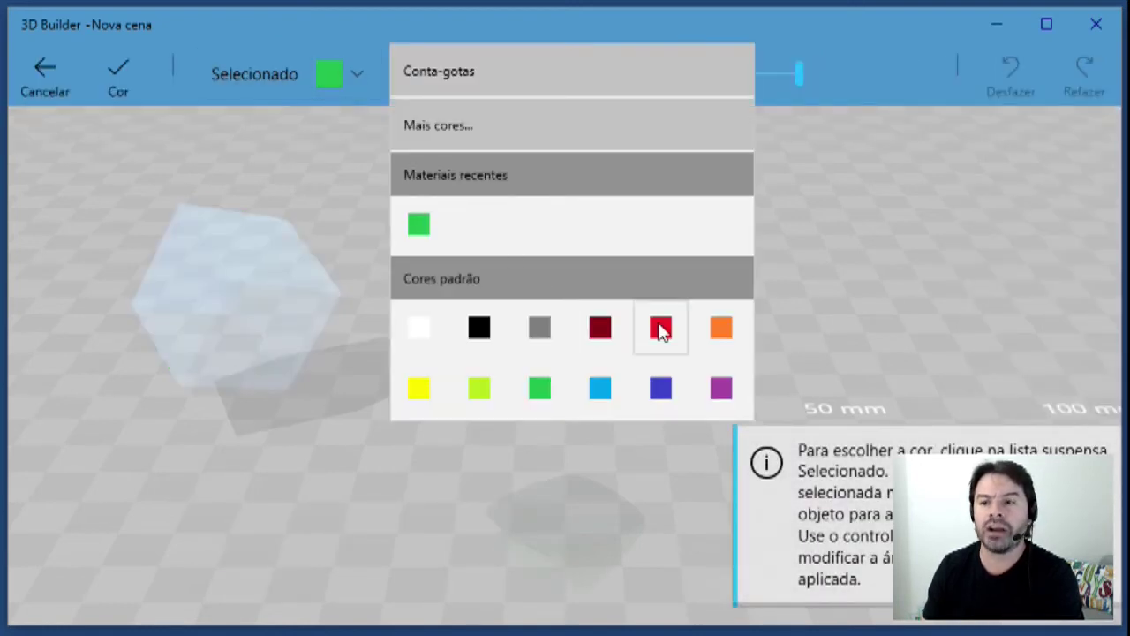
click(661, 328)
click(626, 277)
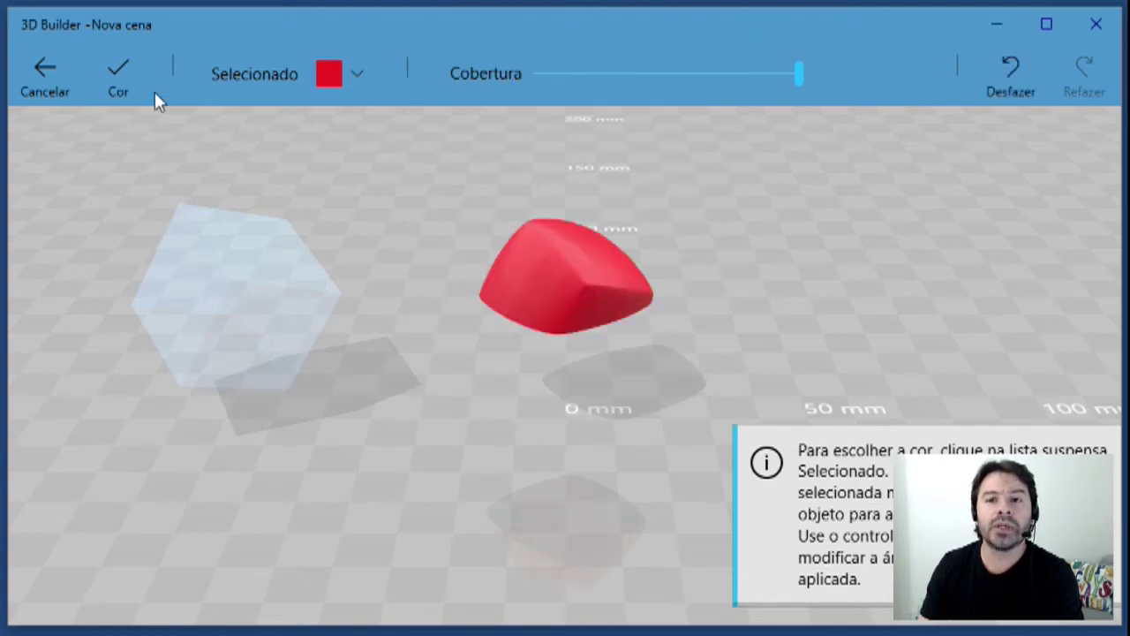
click(109, 76)
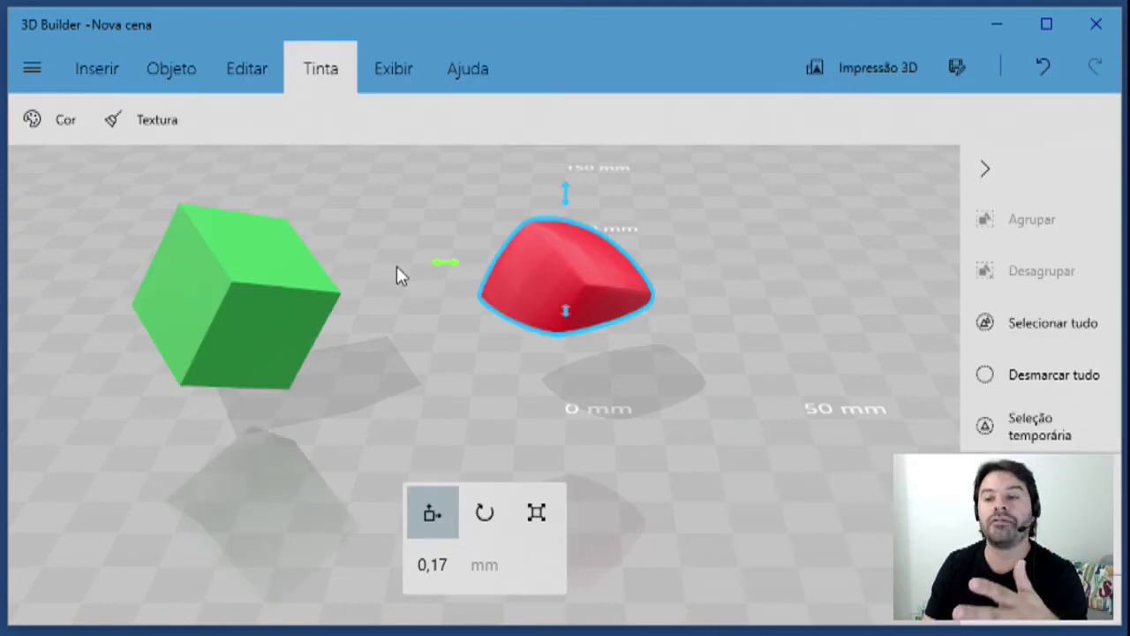
Step: Texture the green cube's front face with the coarse tan woven texture, raising the coverage slightly before applying it
click(287, 272)
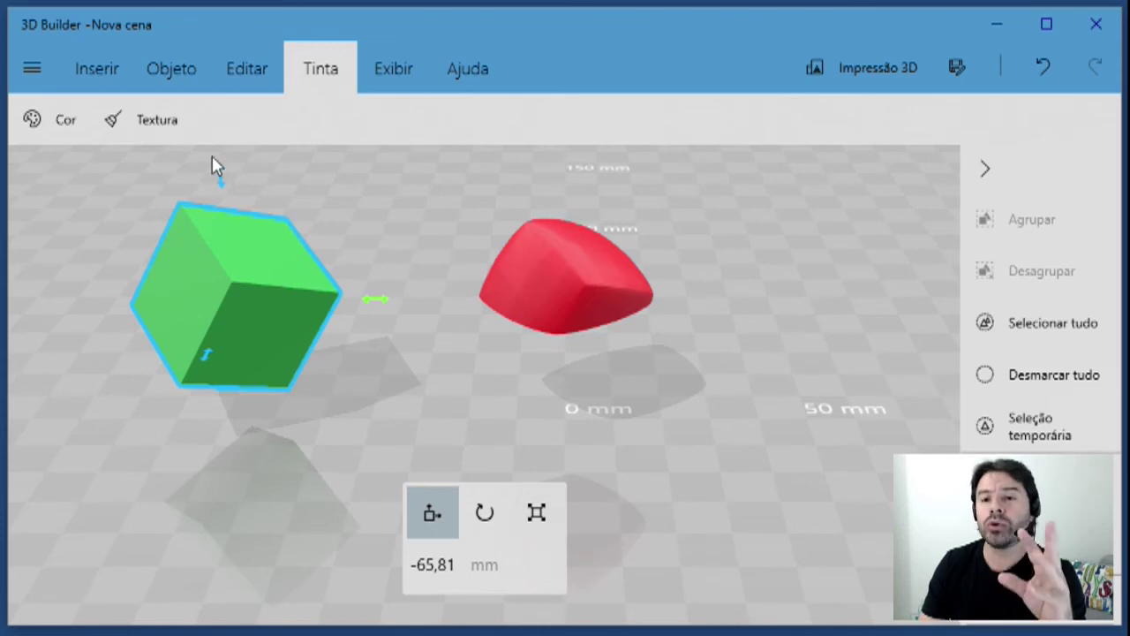
click(152, 124)
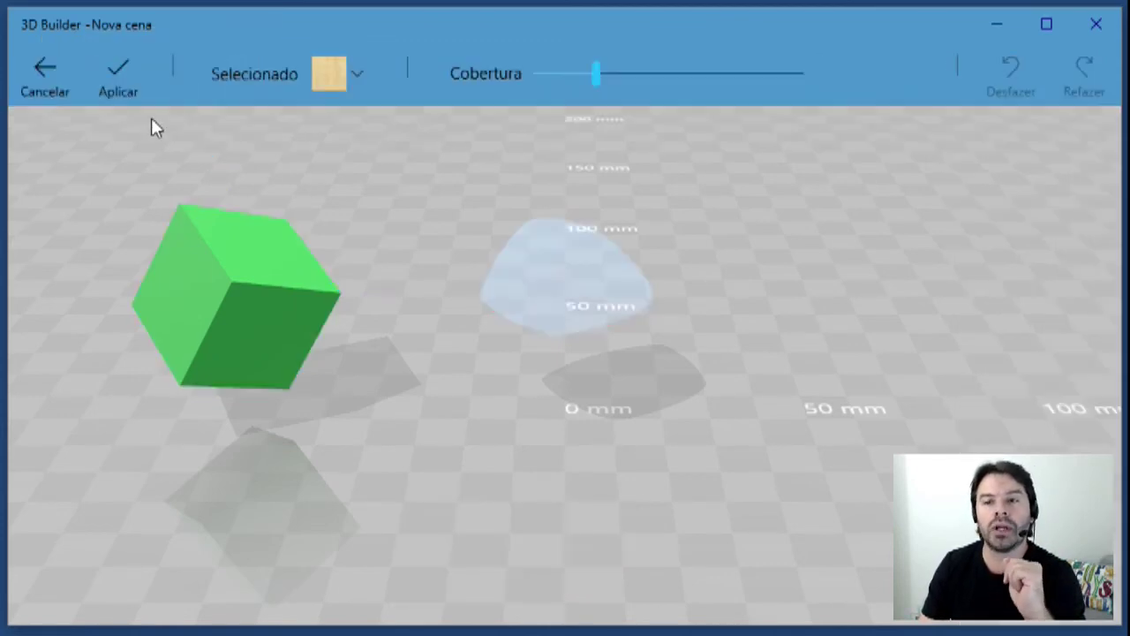
click(344, 74)
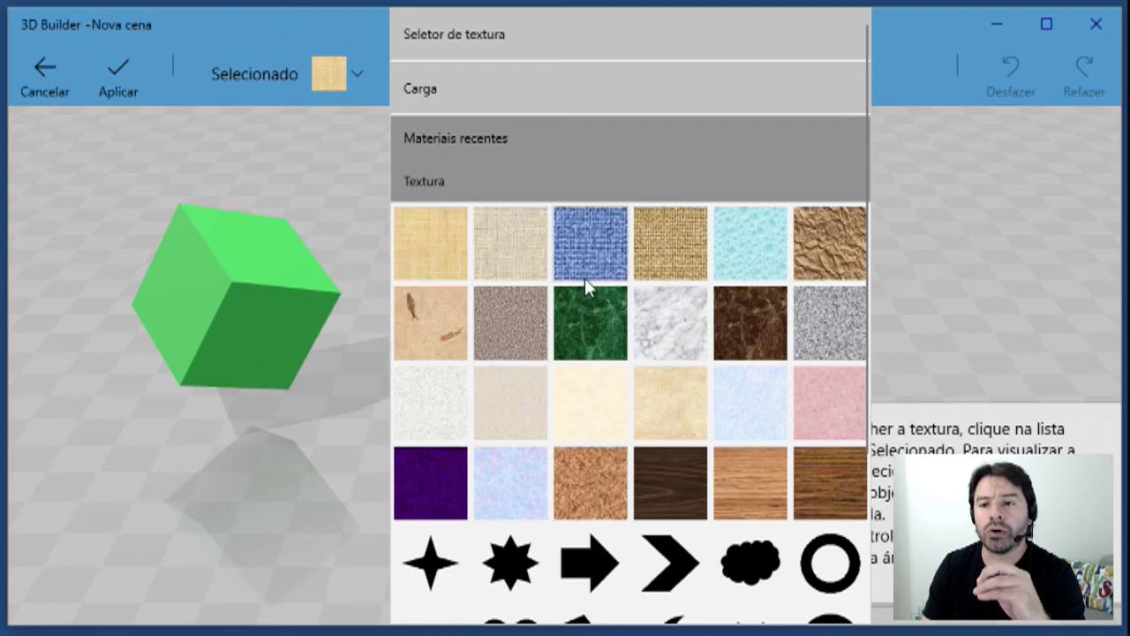
click(667, 267)
click(319, 289)
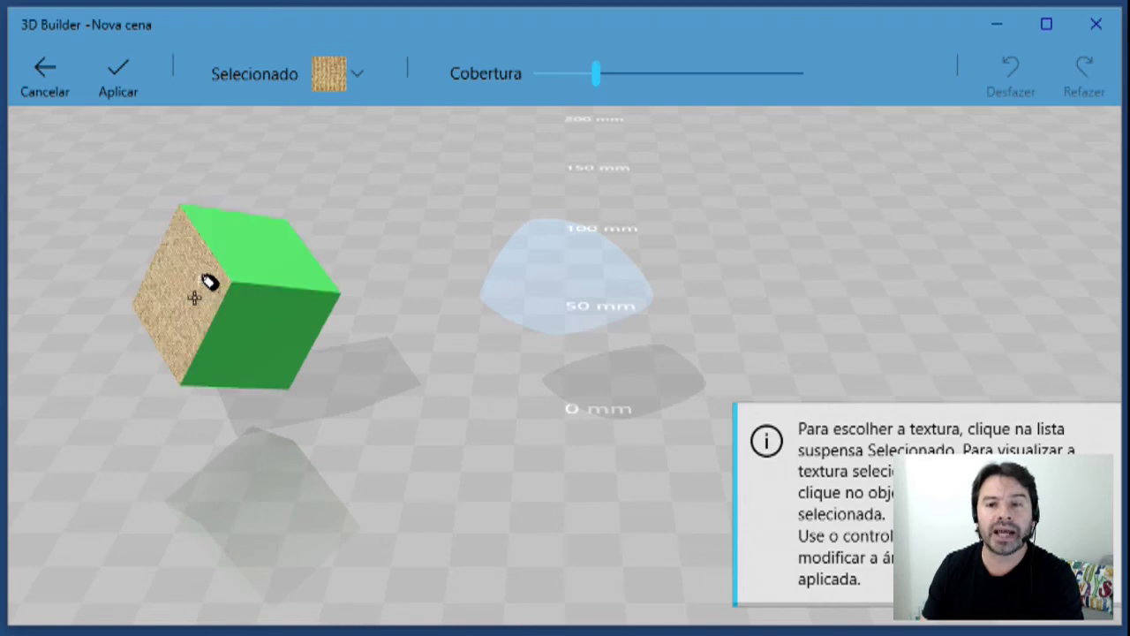
click(262, 325)
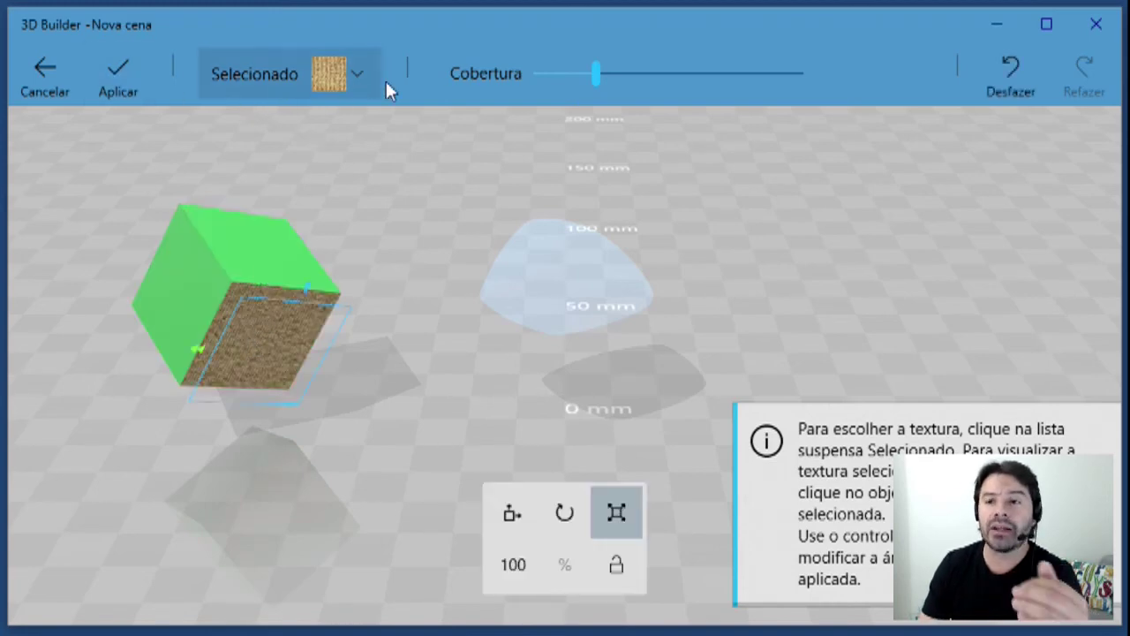
drag(597, 78, 639, 84)
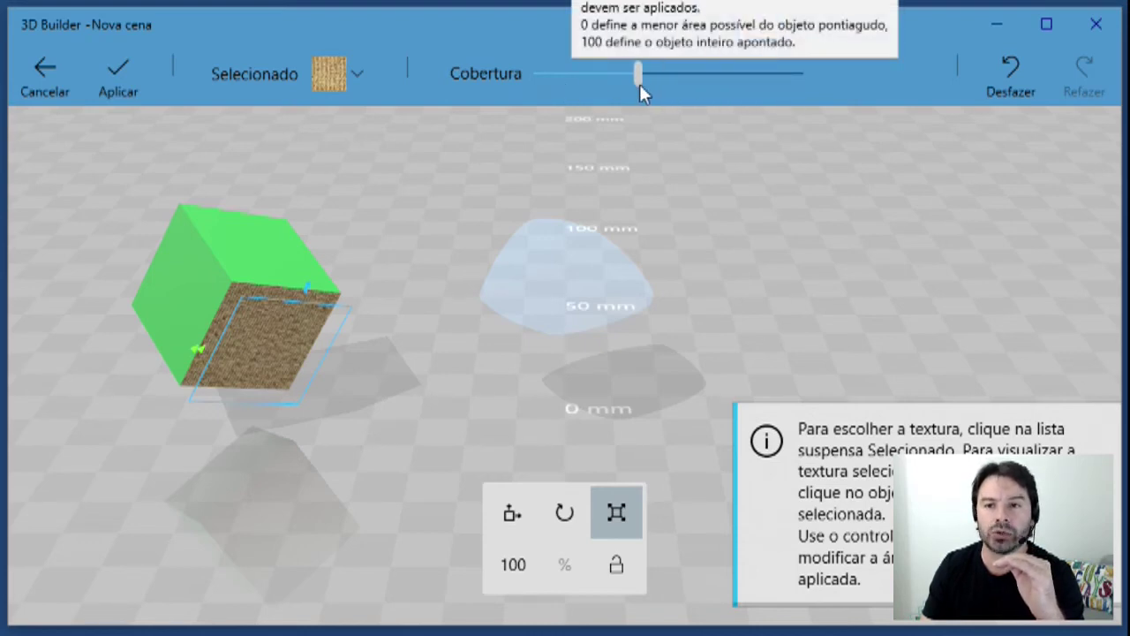
click(125, 76)
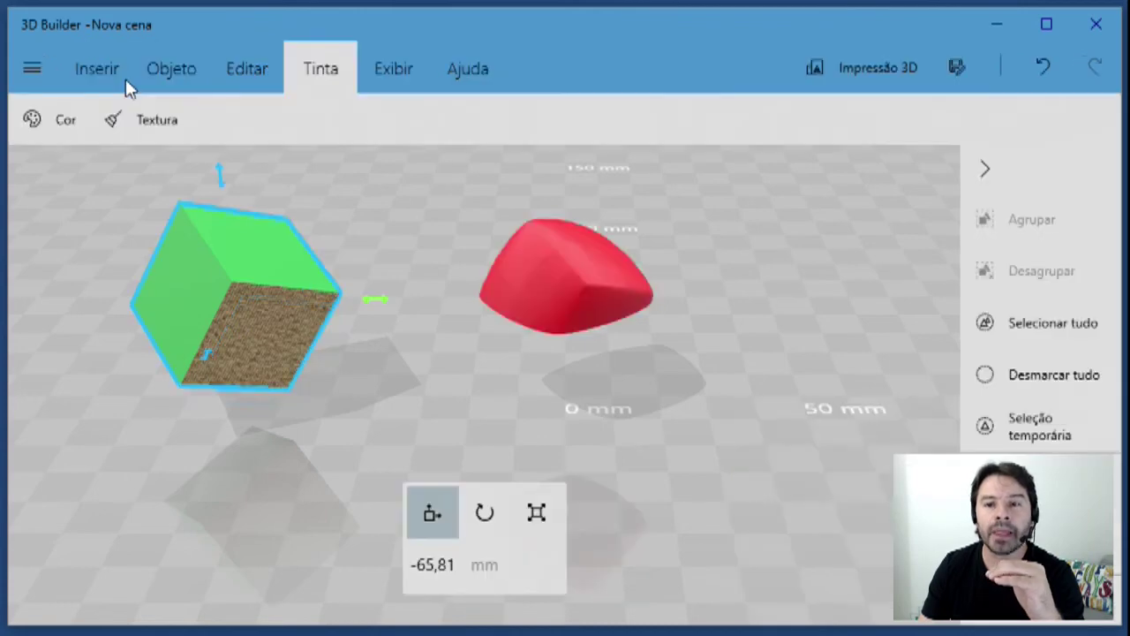
Step: Apply the same tan woven texture to the green cube's top face and its remaining visible side face
click(155, 122)
click(221, 228)
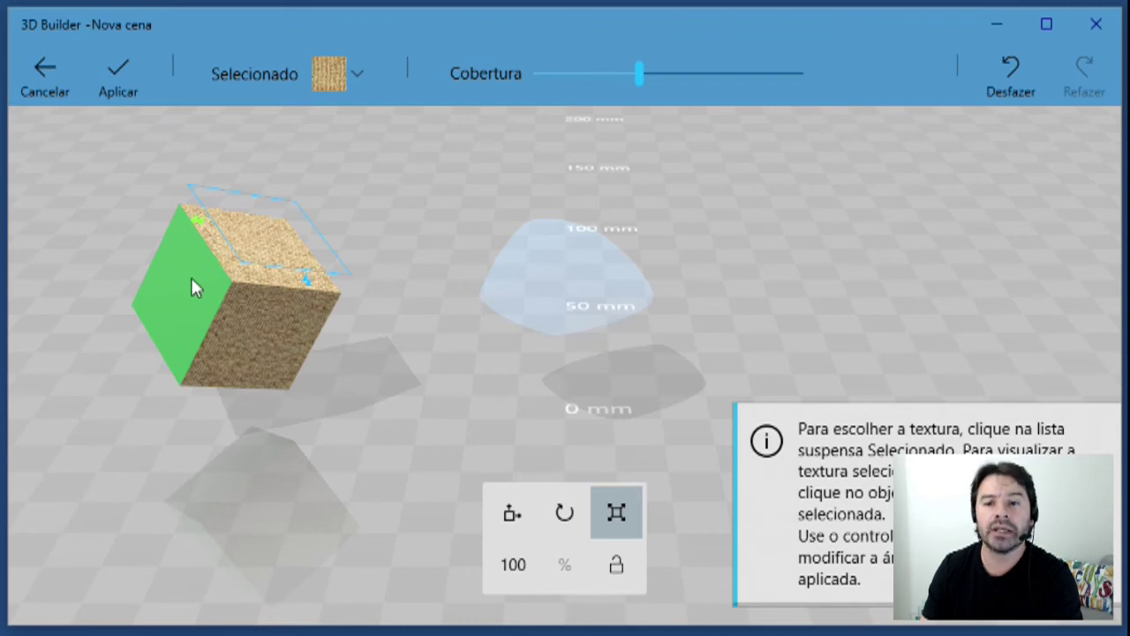
click(127, 84)
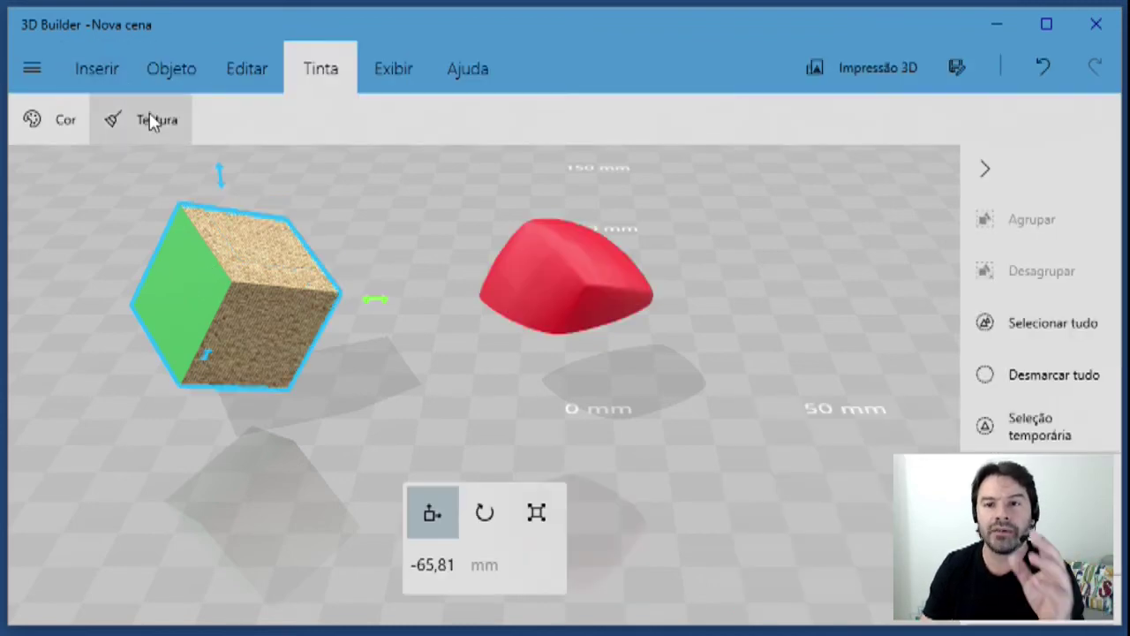
click(152, 117)
click(206, 240)
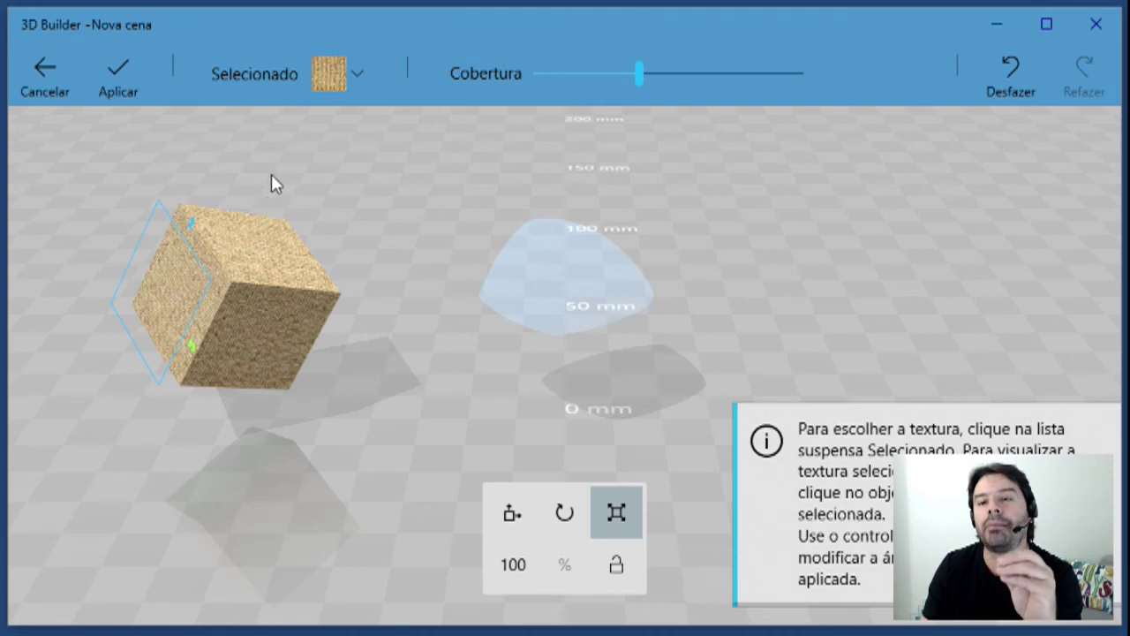
click(122, 73)
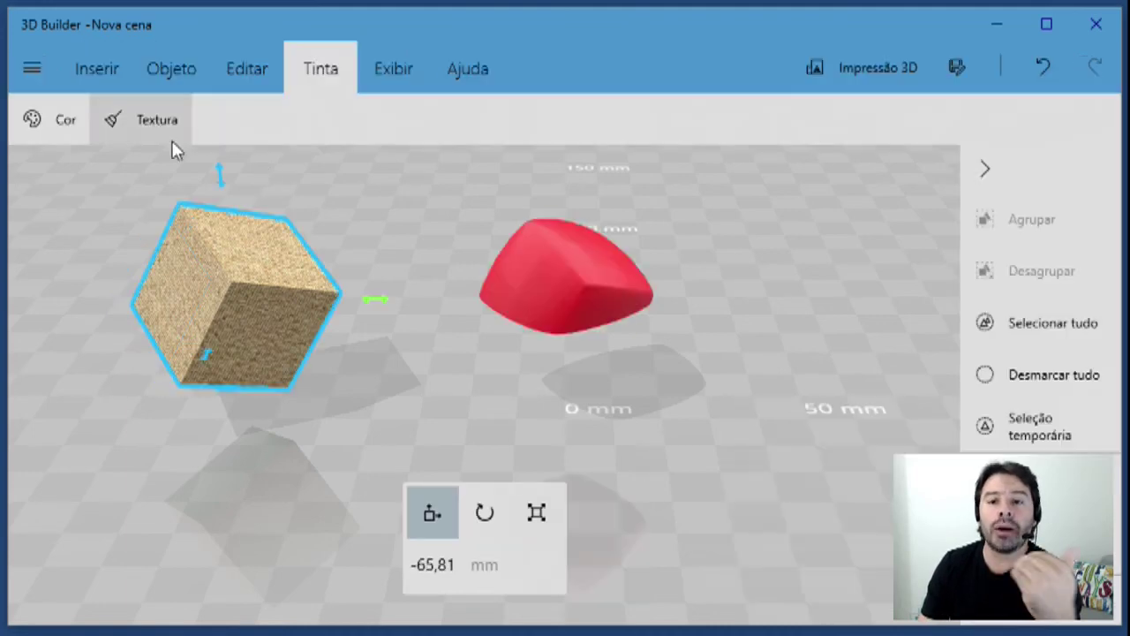
Step: Rotate the textured cube to about 132 degrees so its untextured green side faces the front
click(481, 508)
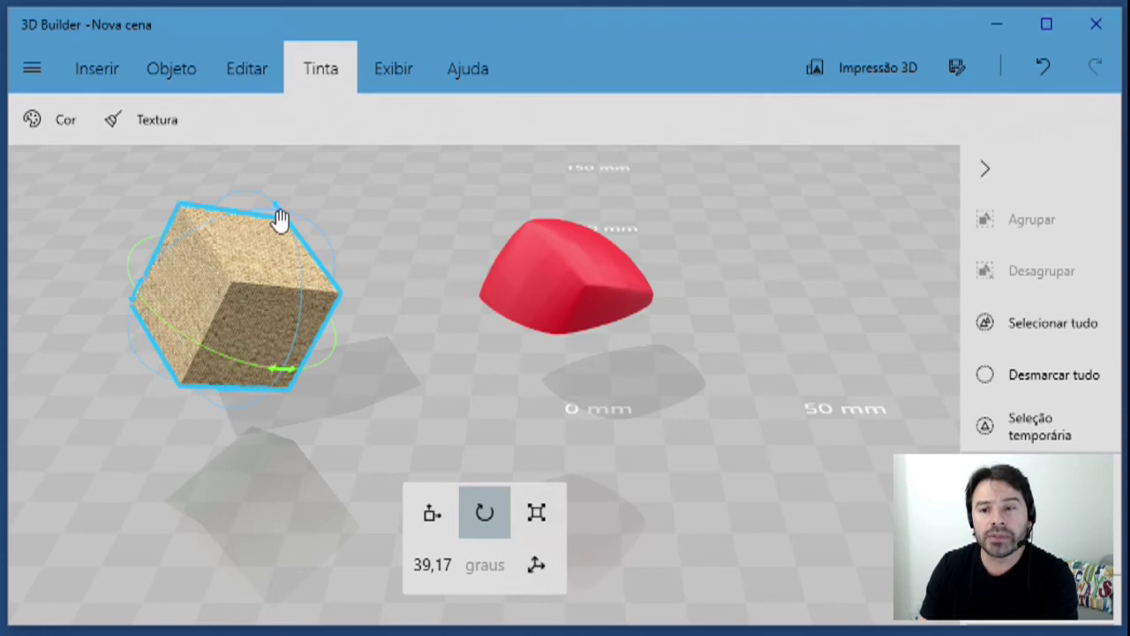
drag(280, 222, 309, 590)
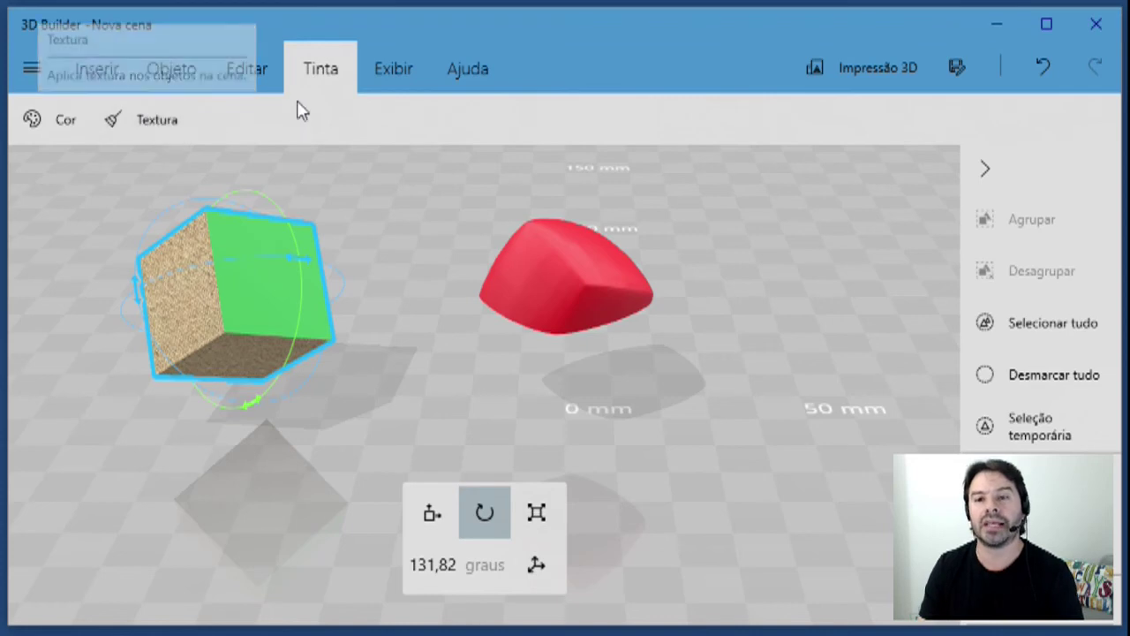
Step: Turn the scene's shading off and back on twice to compare how the objects look
click(392, 78)
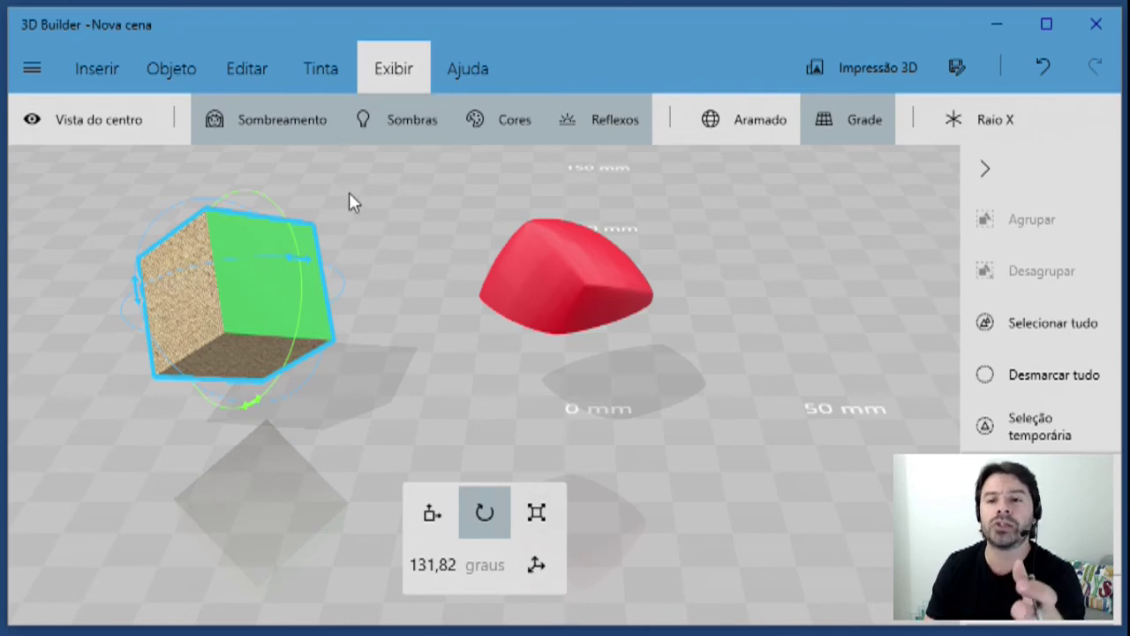
click(287, 141)
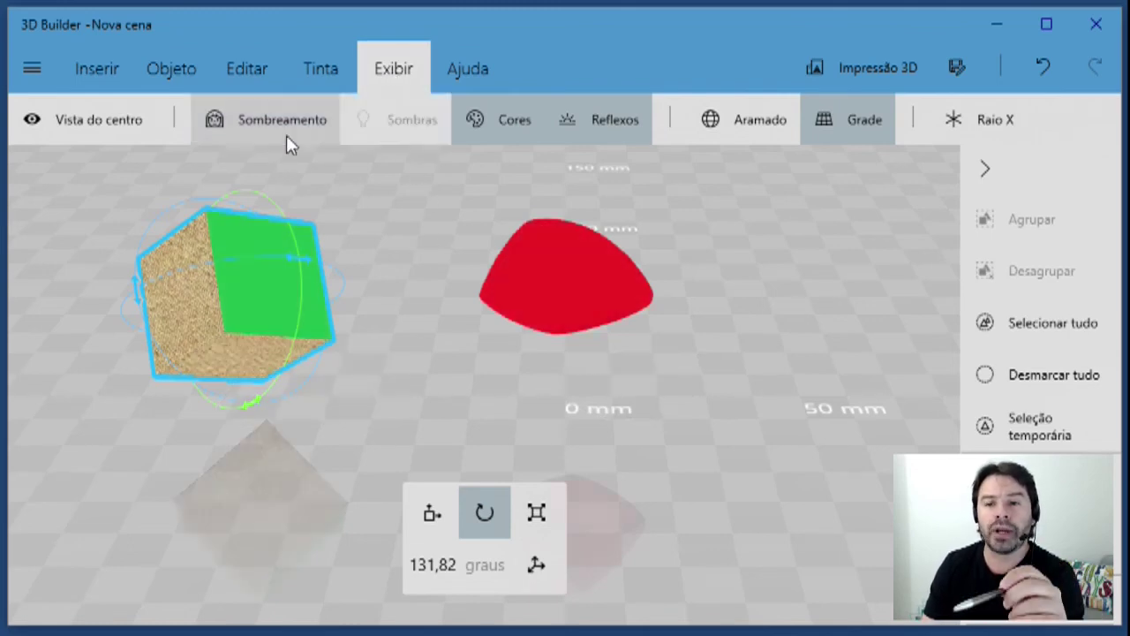
click(287, 142)
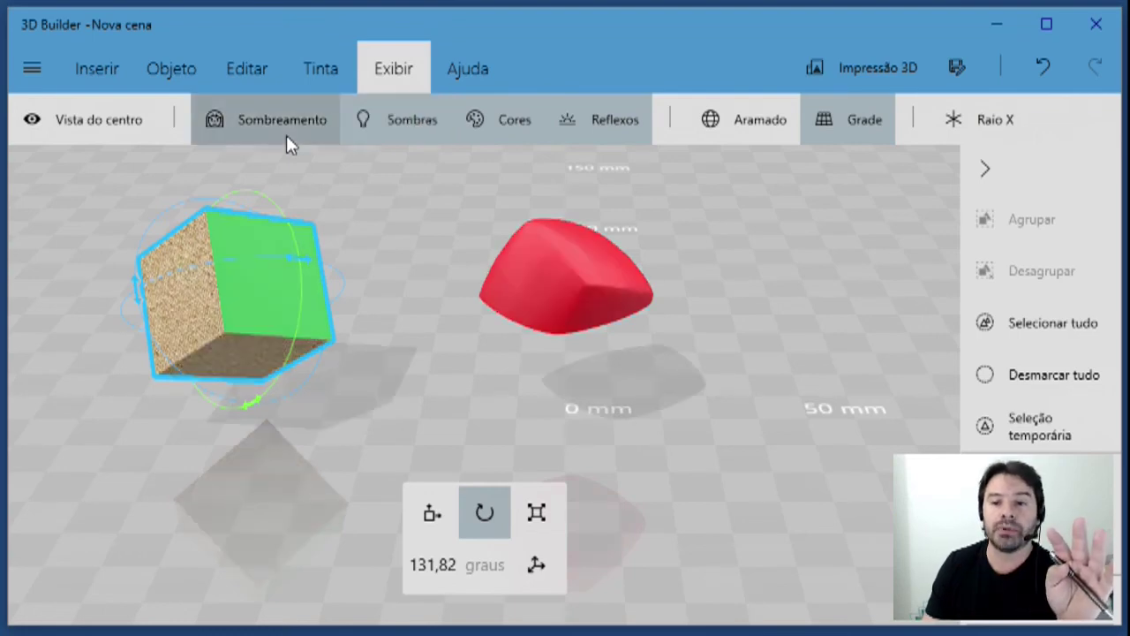
click(287, 137)
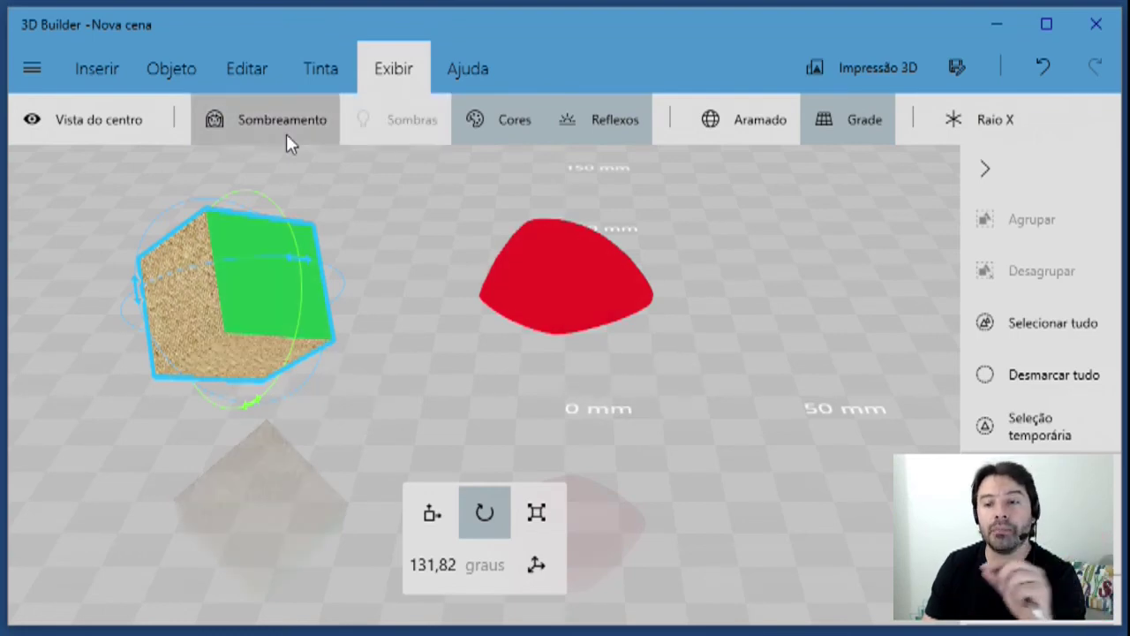
click(287, 137)
Step: Turn the scene's shadows off and back on, and do the same with the object colors
click(388, 128)
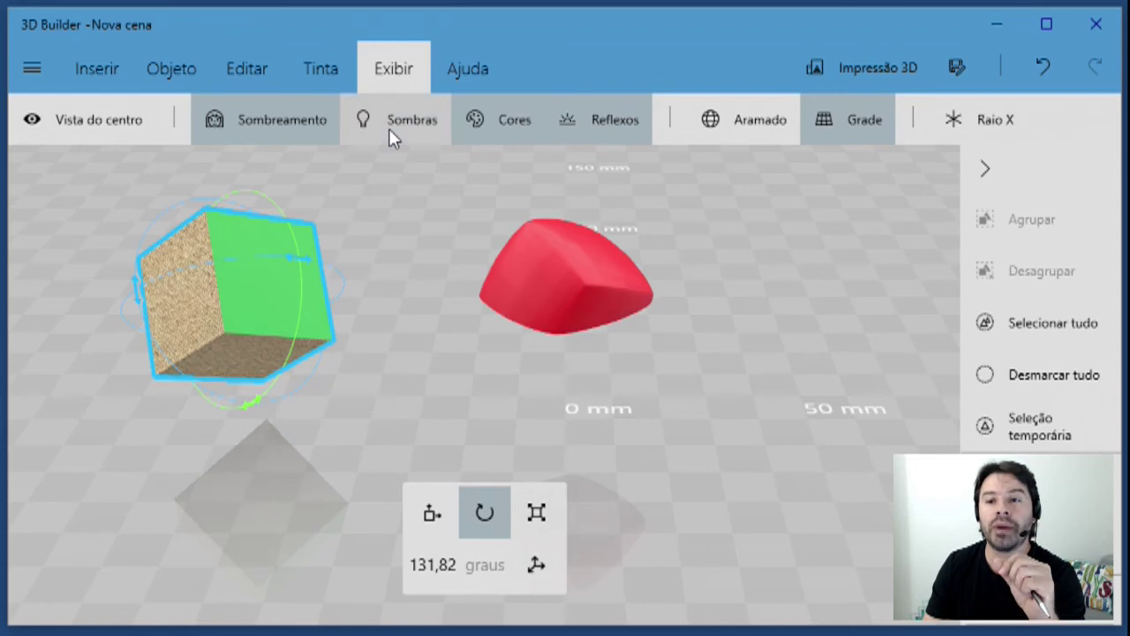
click(389, 128)
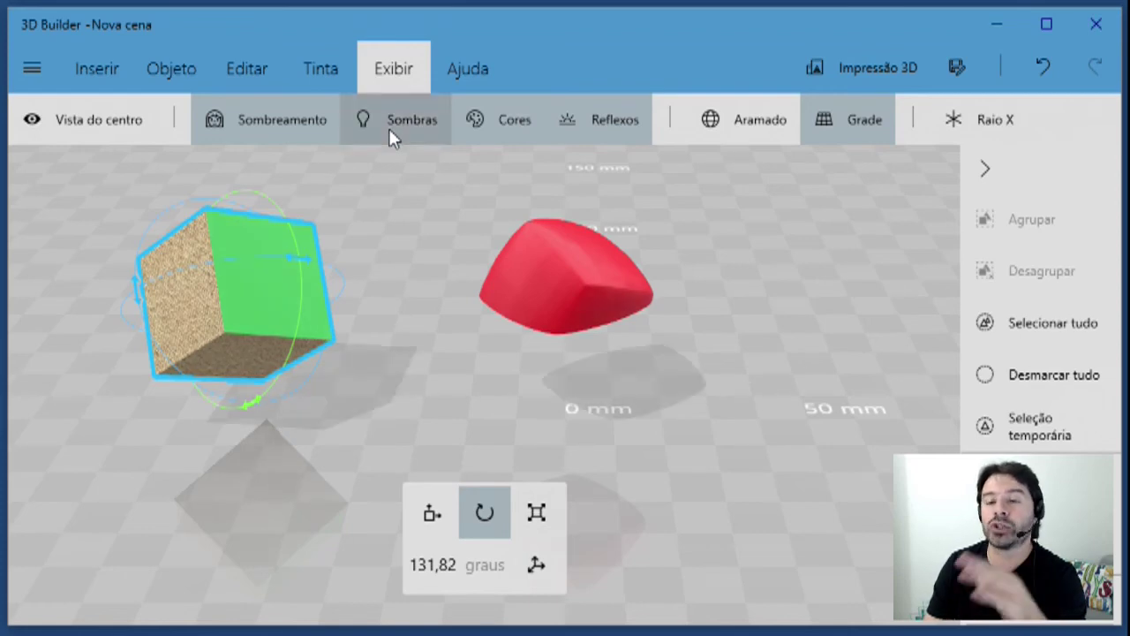
click(482, 126)
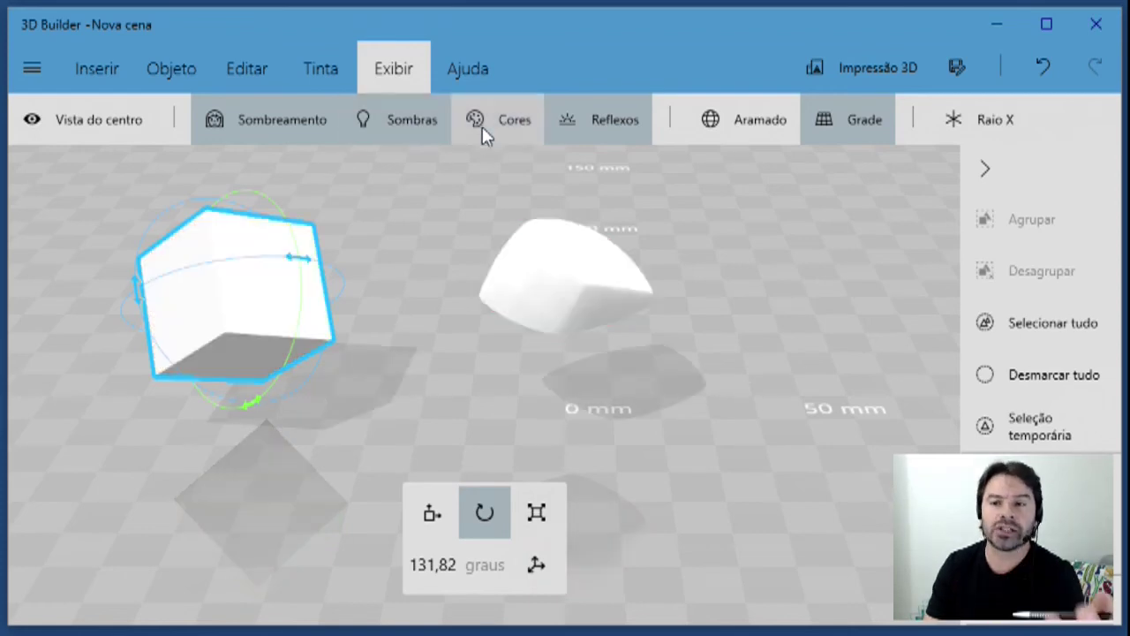
click(482, 128)
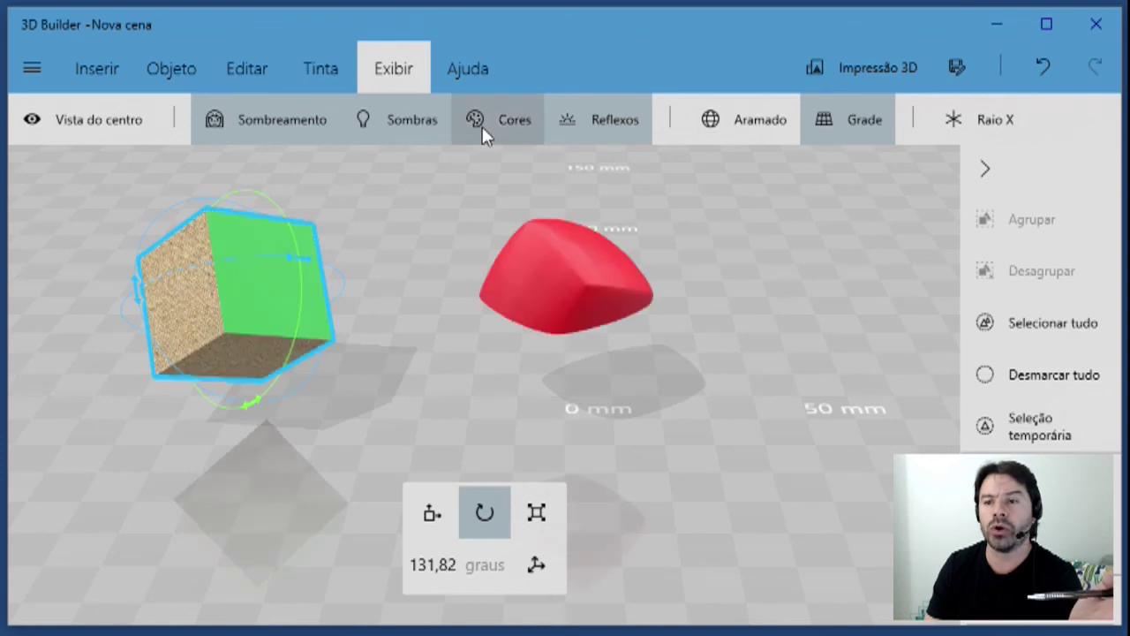
Step: Turn the reflections off and back on, and briefly show the objects' wireframe
click(575, 133)
click(575, 130)
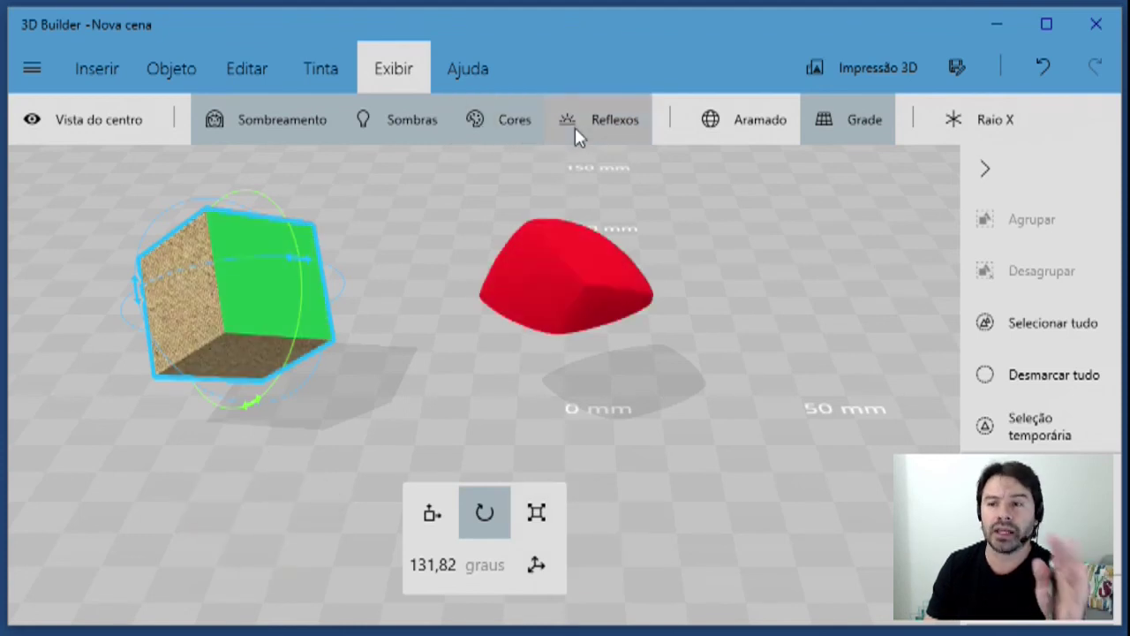
click(706, 133)
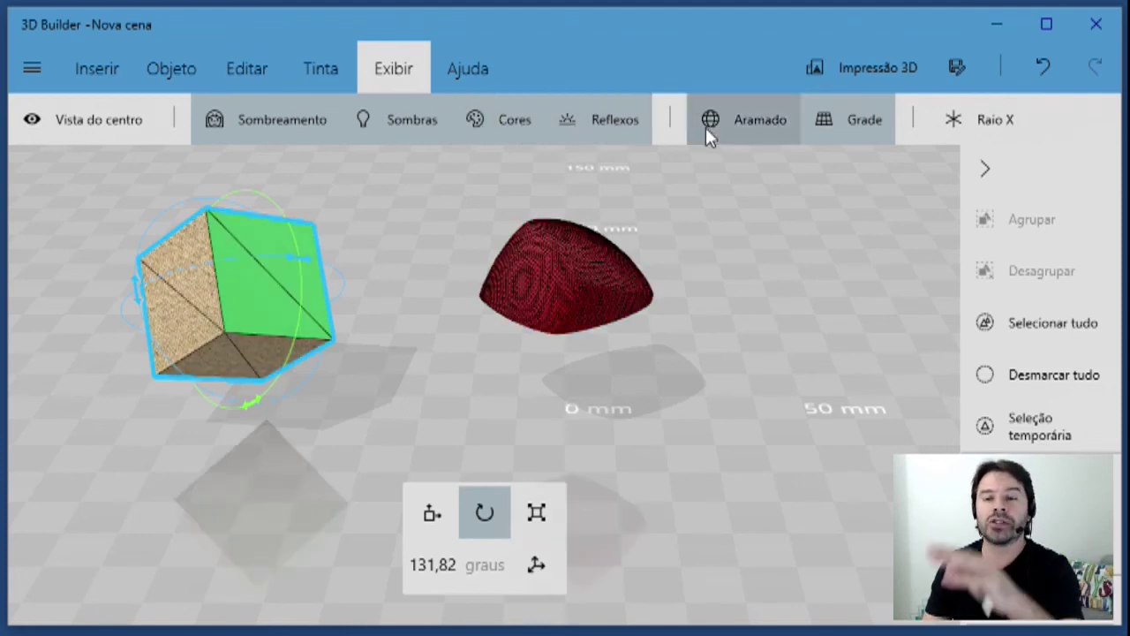
click(705, 128)
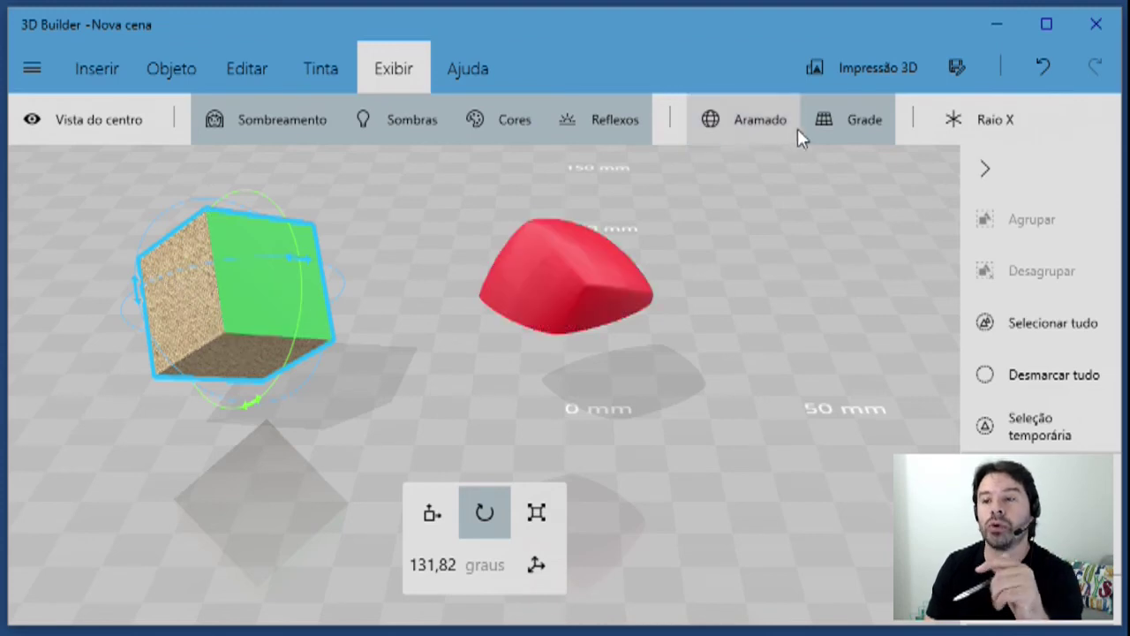
Step: Hide and restore the ground grid, and briefly switch on the X-ray view of the unselected object
click(833, 124)
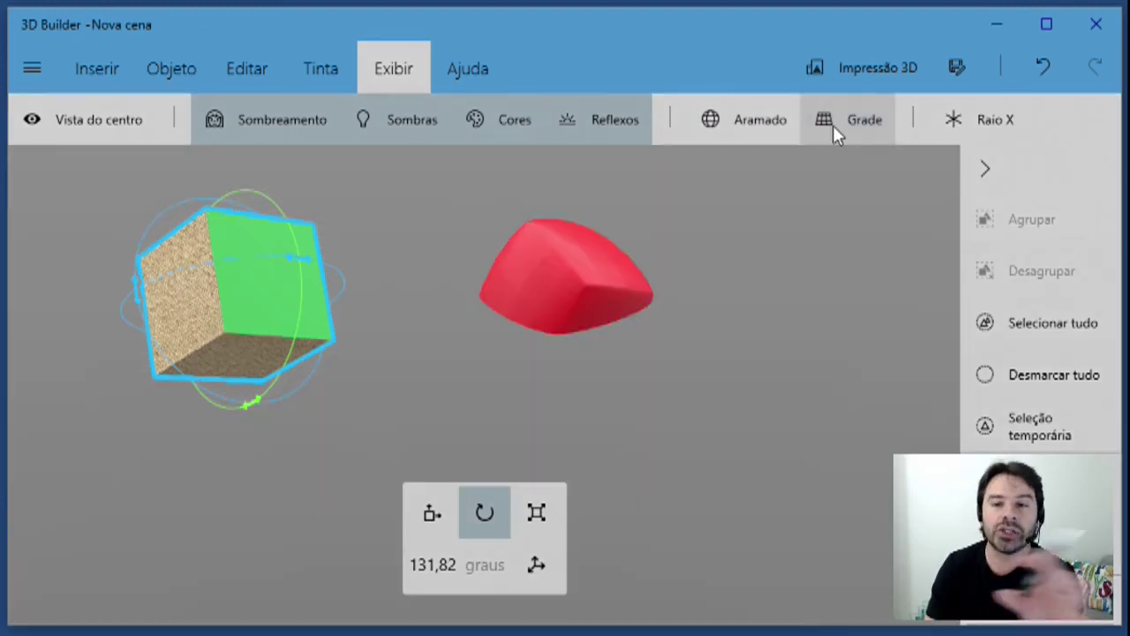
click(832, 124)
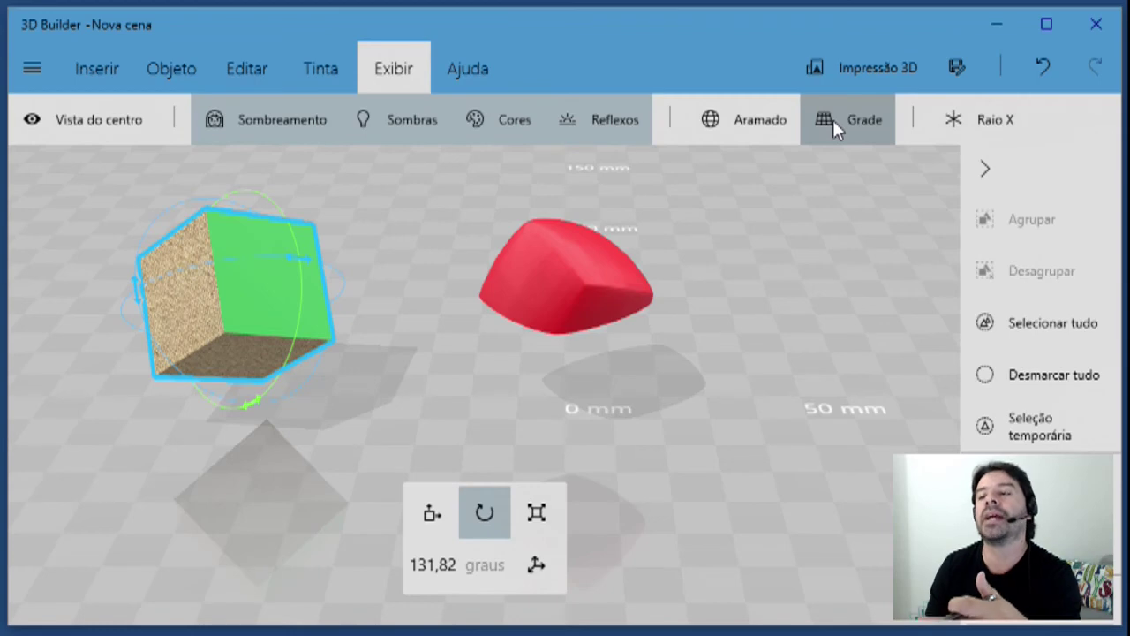
click(1008, 139)
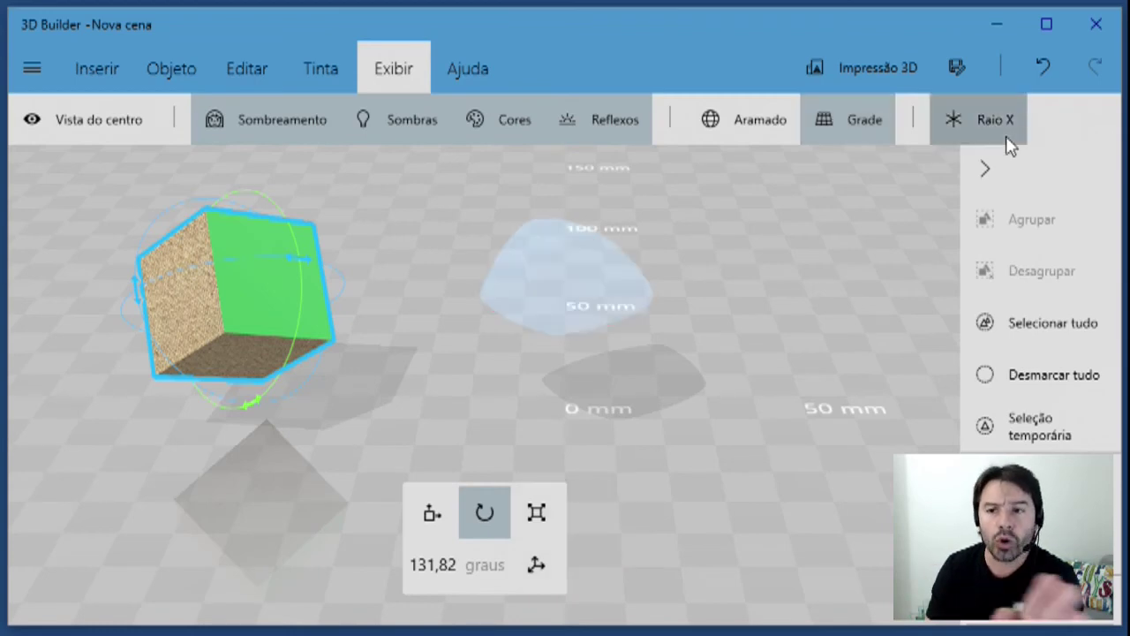
click(1011, 147)
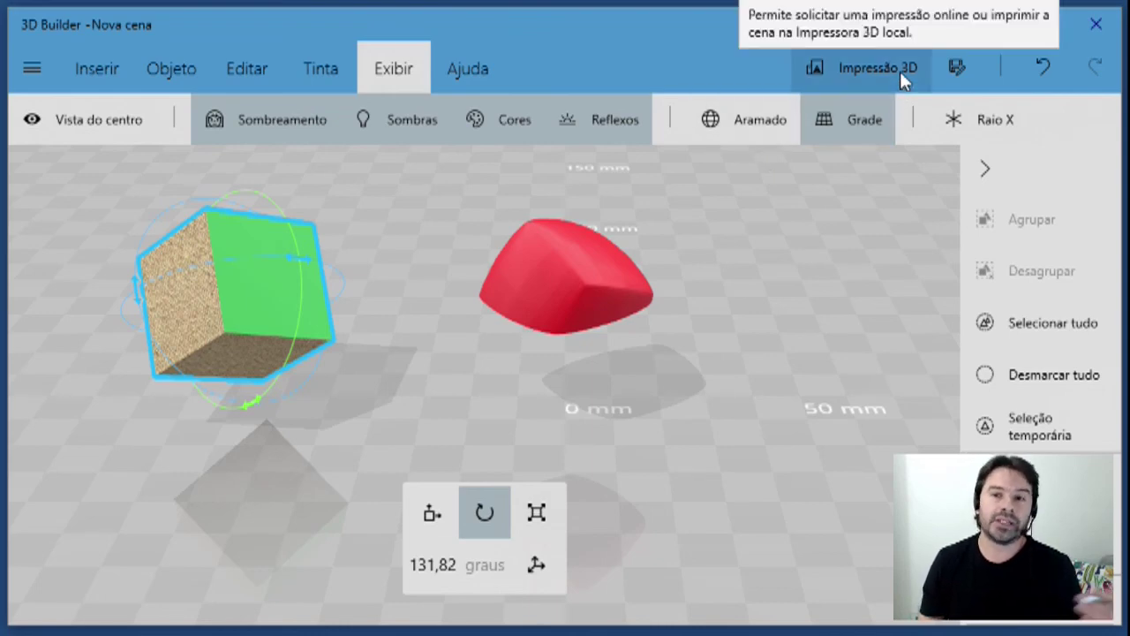
Step: Examine the file formats available for saving the scene, and leave without saving
click(960, 73)
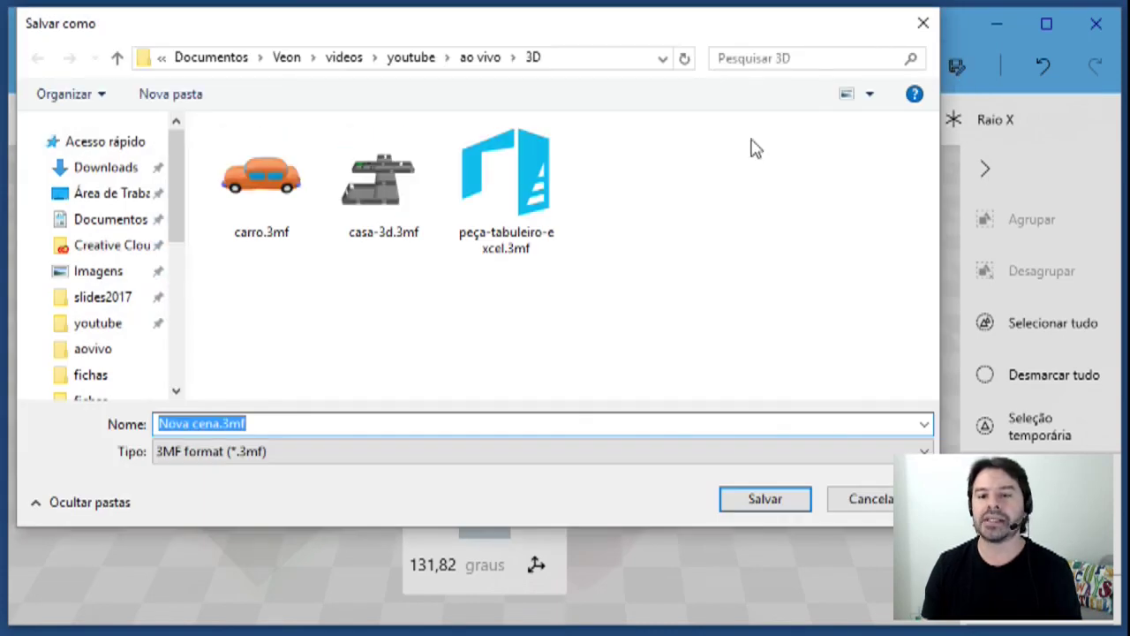
click(284, 452)
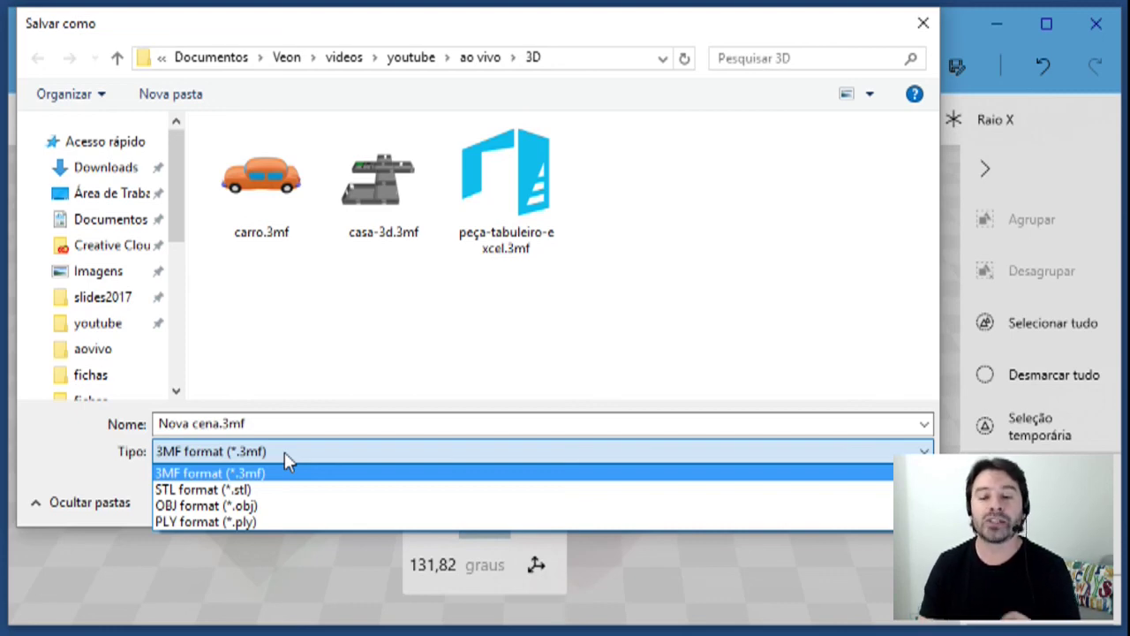
click(284, 453)
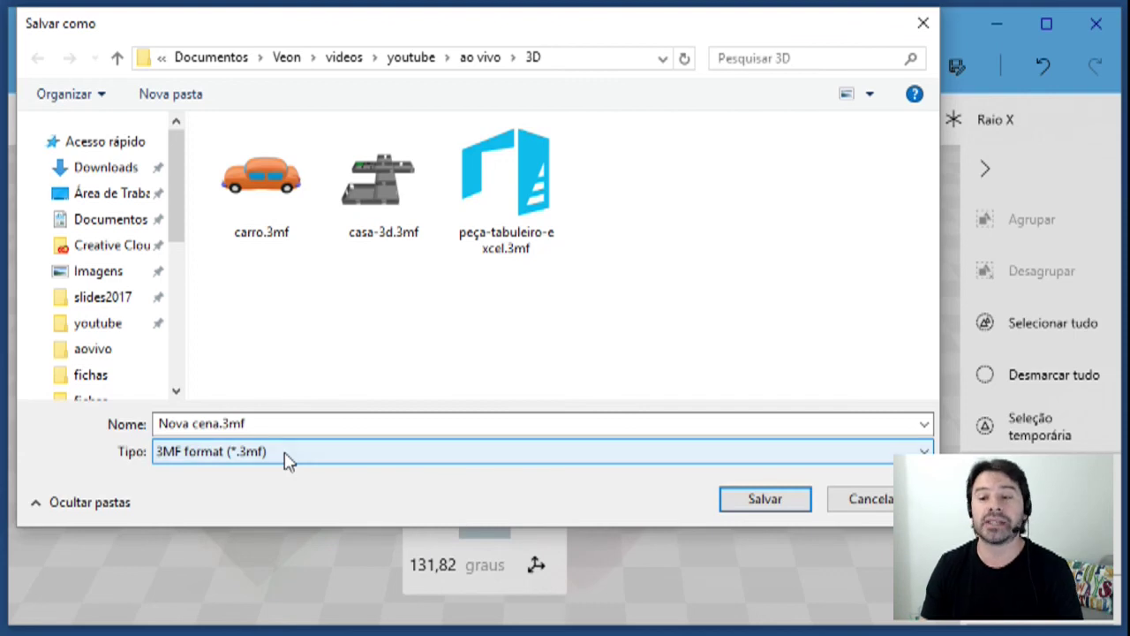
click(854, 508)
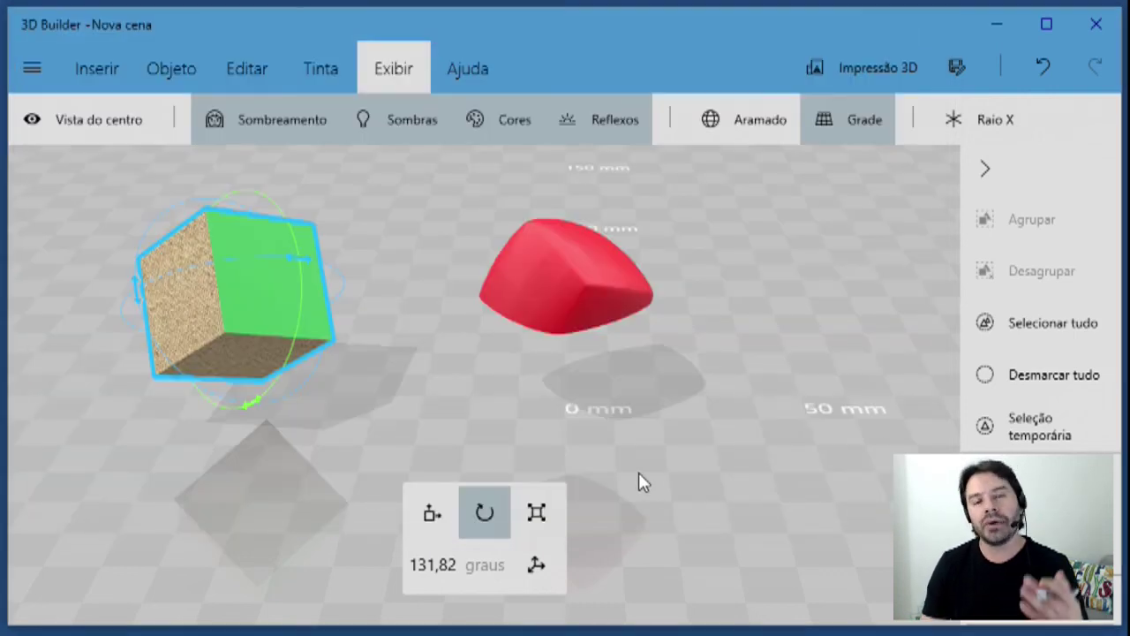